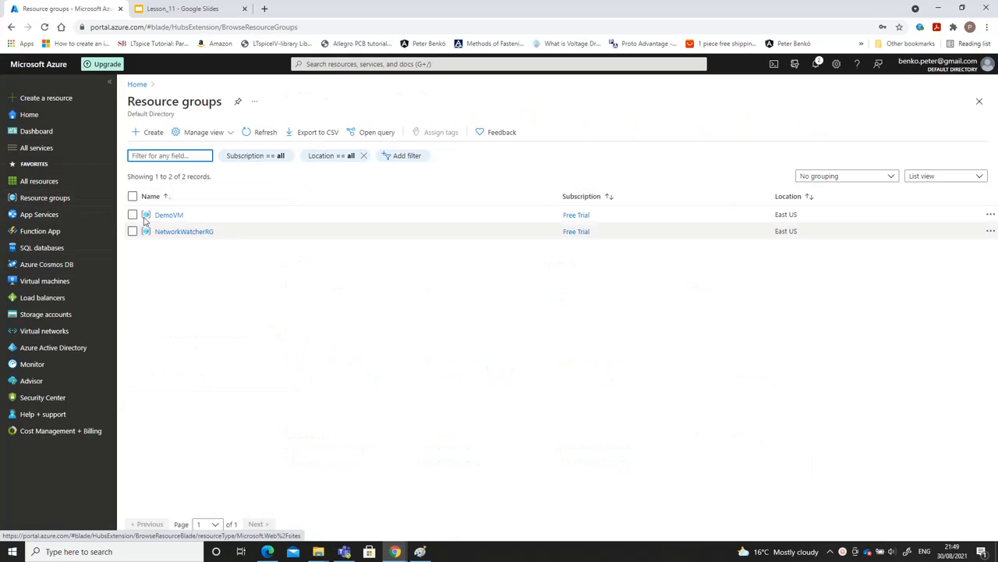
# Start creating a virtual network and assign it to the DemoVM resource group
pyautogui.click(47, 333)
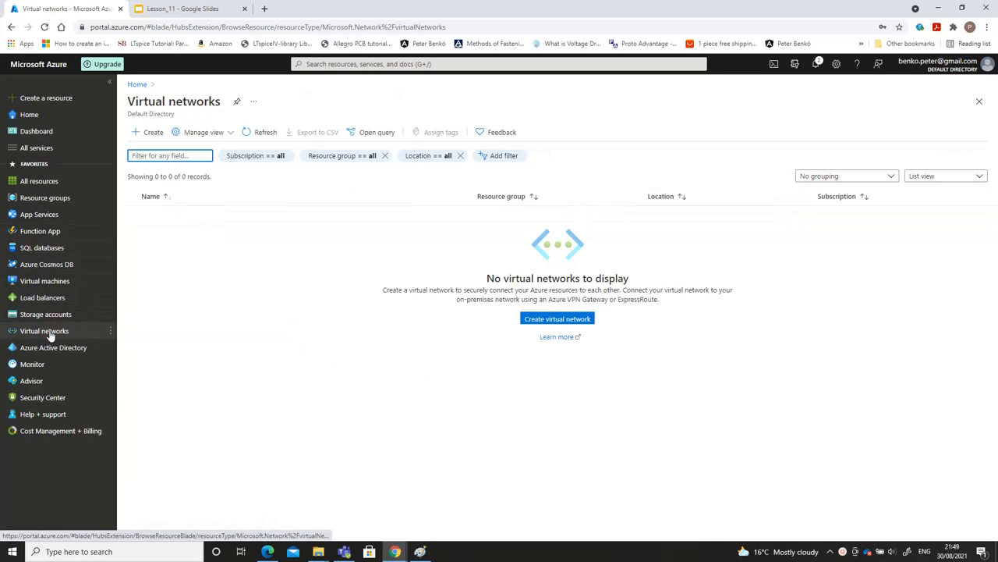
pyautogui.click(151, 133)
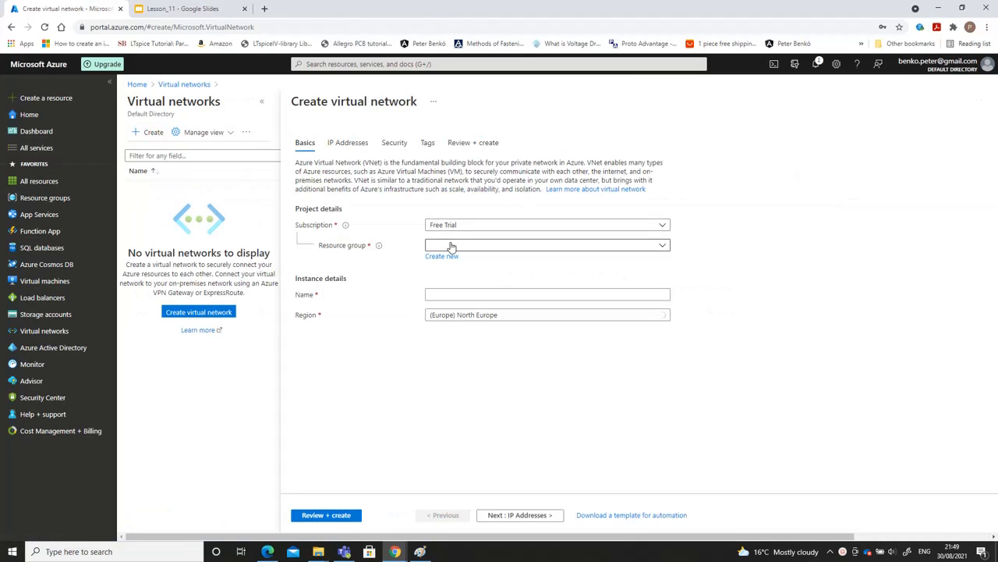
pyautogui.click(451, 246)
pyautogui.click(455, 282)
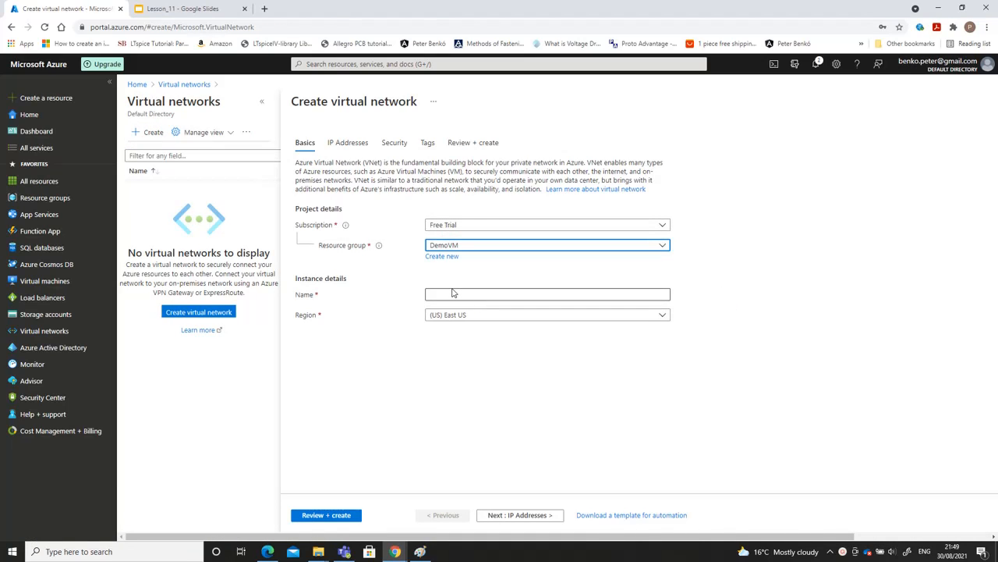
# Name the virtual network Vnet
pyautogui.click(597, 291)
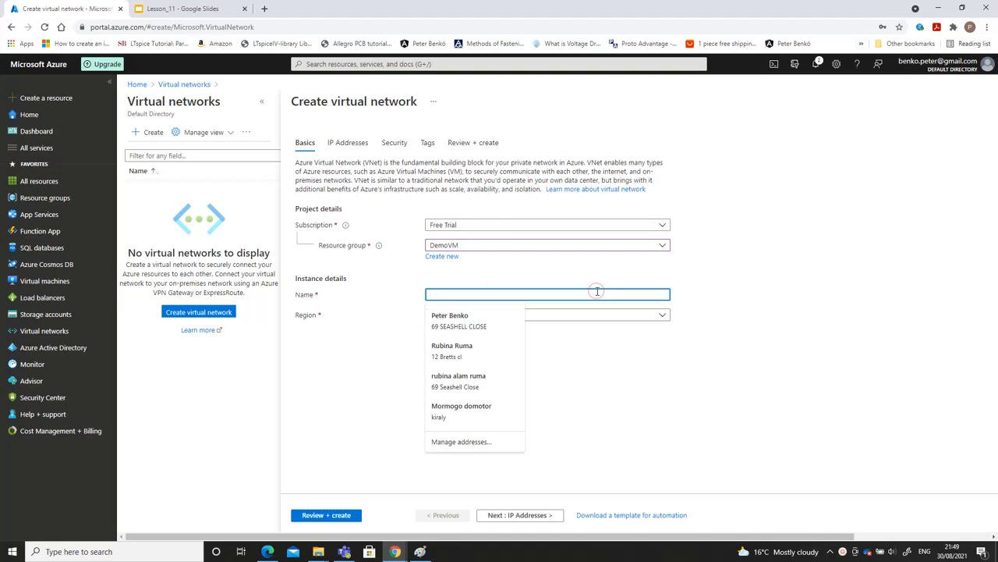
pyautogui.write('VM')
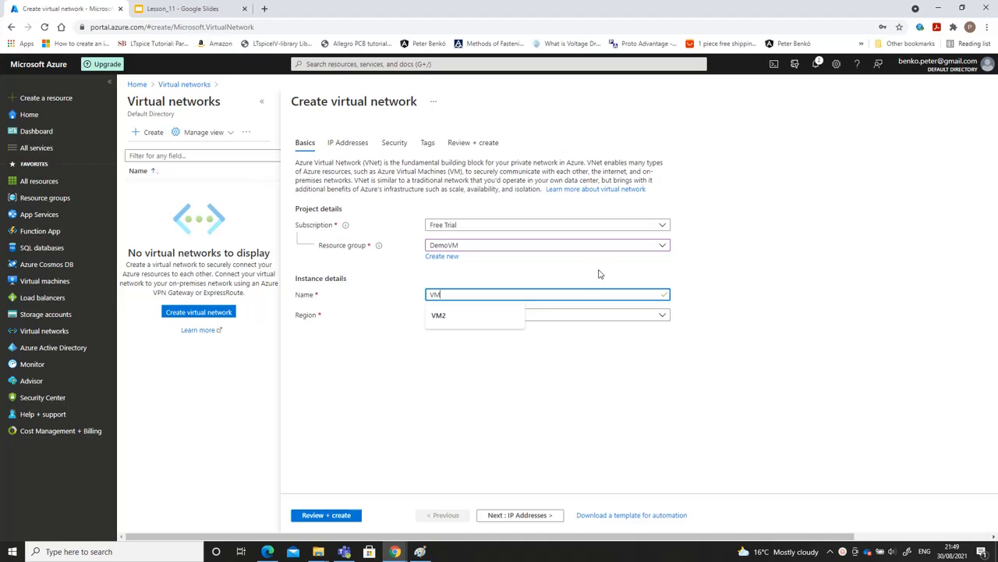
pyautogui.write('net')
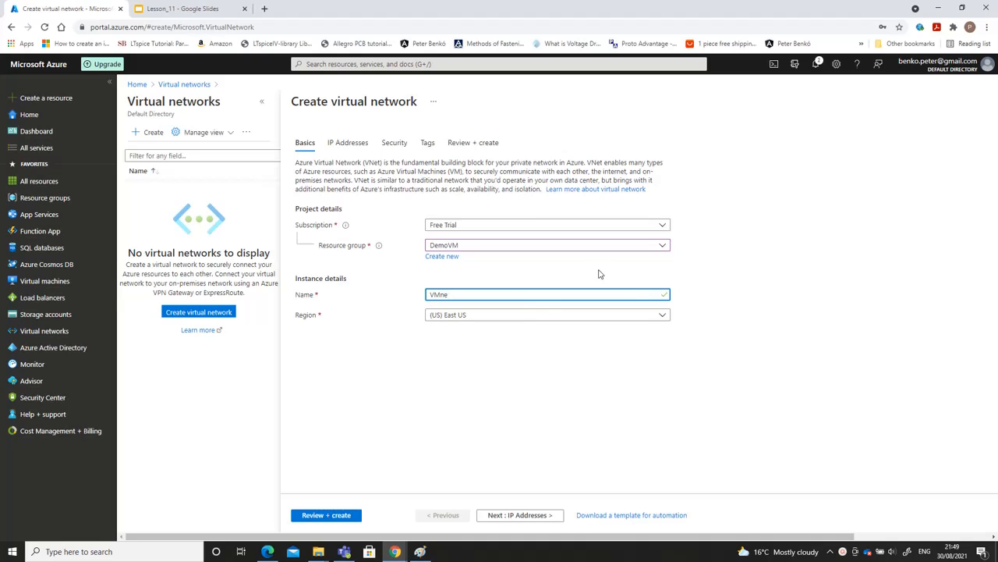
pyautogui.press('BackSpace')
pyautogui.press('BackSpace')
pyautogui.press('BackSpace')
pyautogui.write('ne')
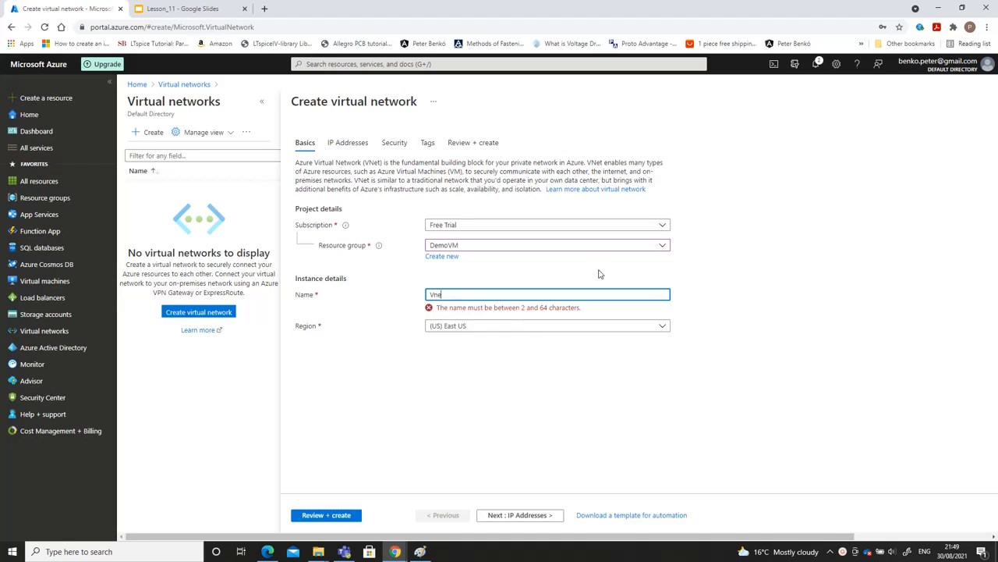
pyautogui.write('t')
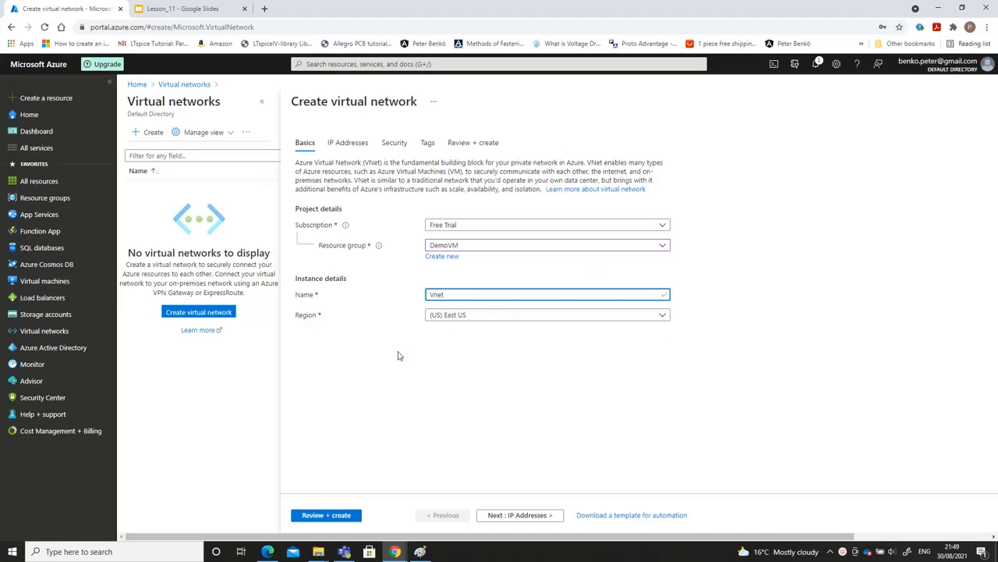
# Review the virtual network's configuration summary, IP address space and default subnet settings
pyautogui.click(320, 517)
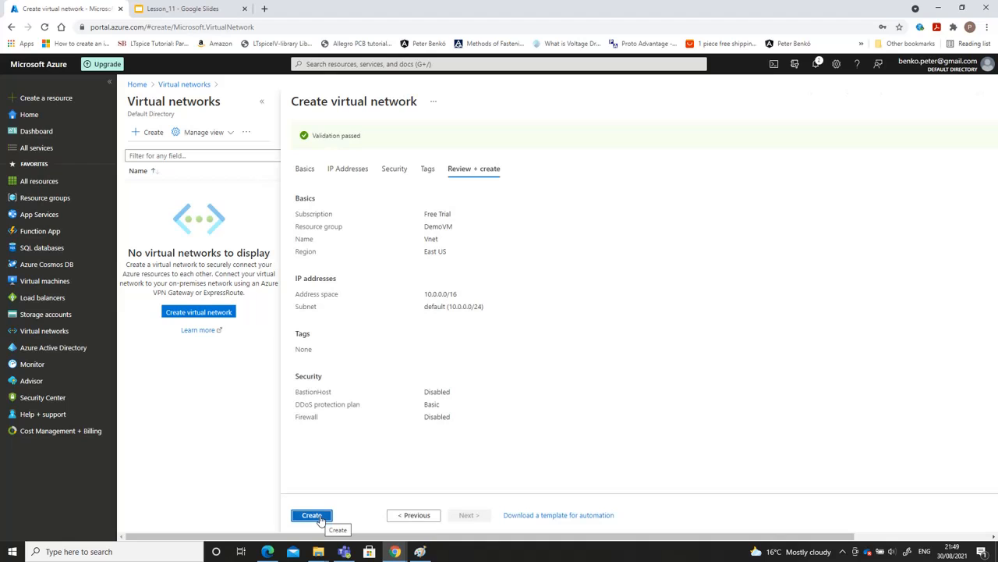
pyautogui.click(421, 516)
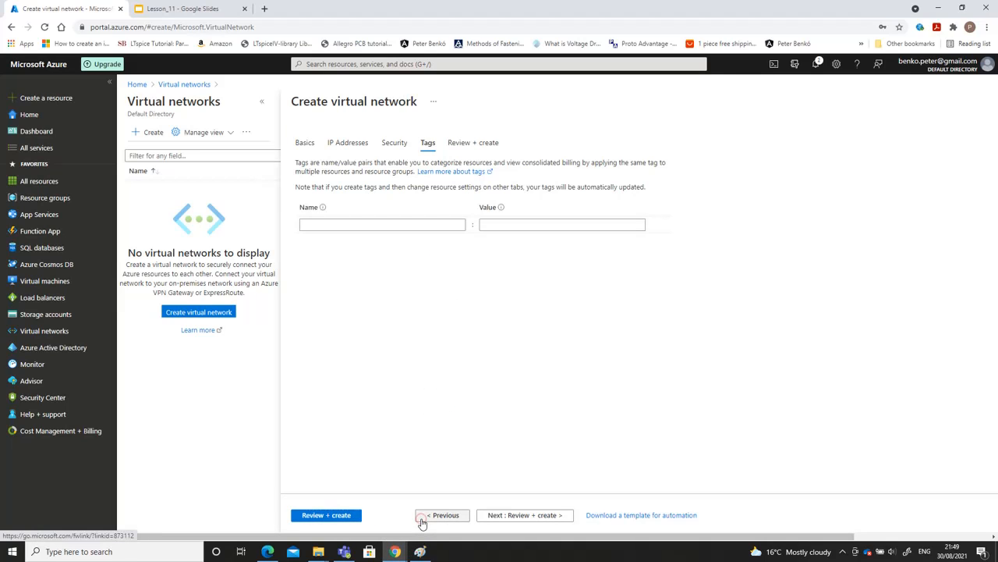
pyautogui.click(421, 517)
pyautogui.click(422, 521)
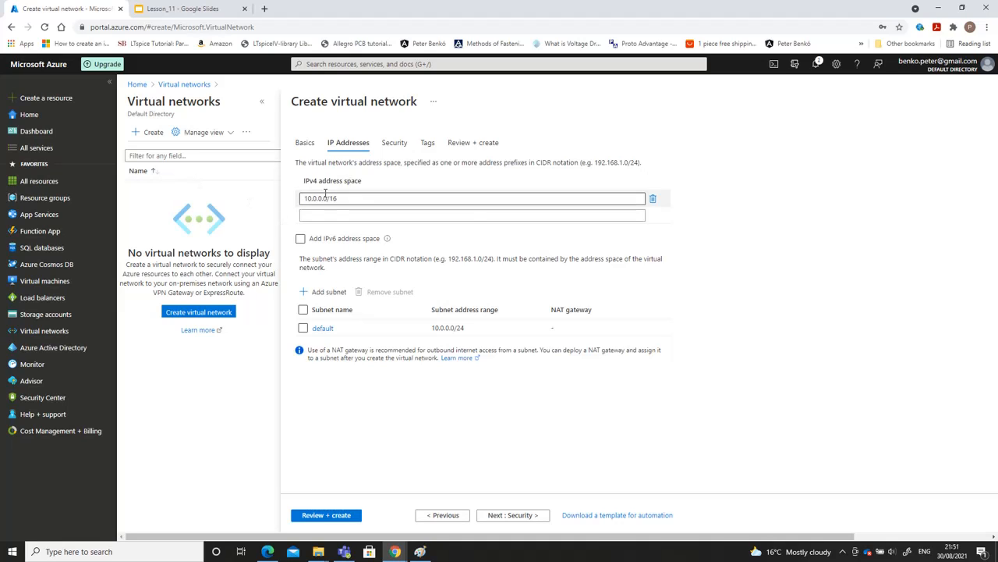
pyautogui.click(366, 240)
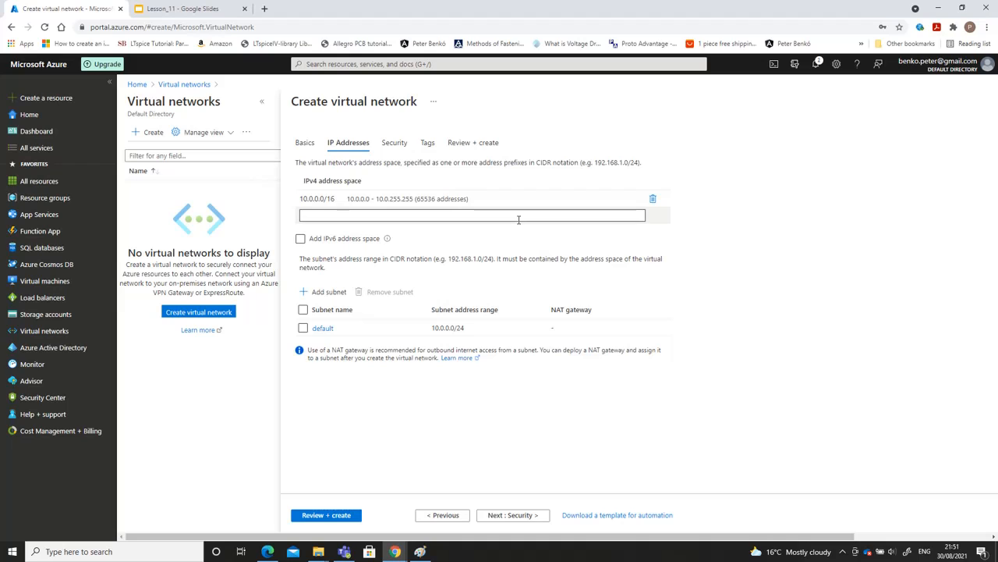
pyautogui.click(323, 328)
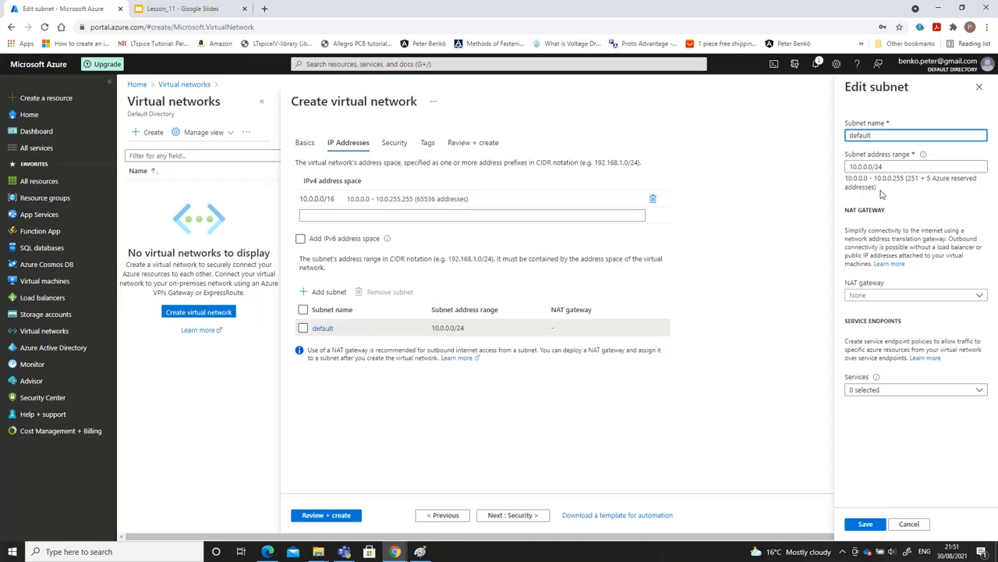
pyautogui.click(858, 524)
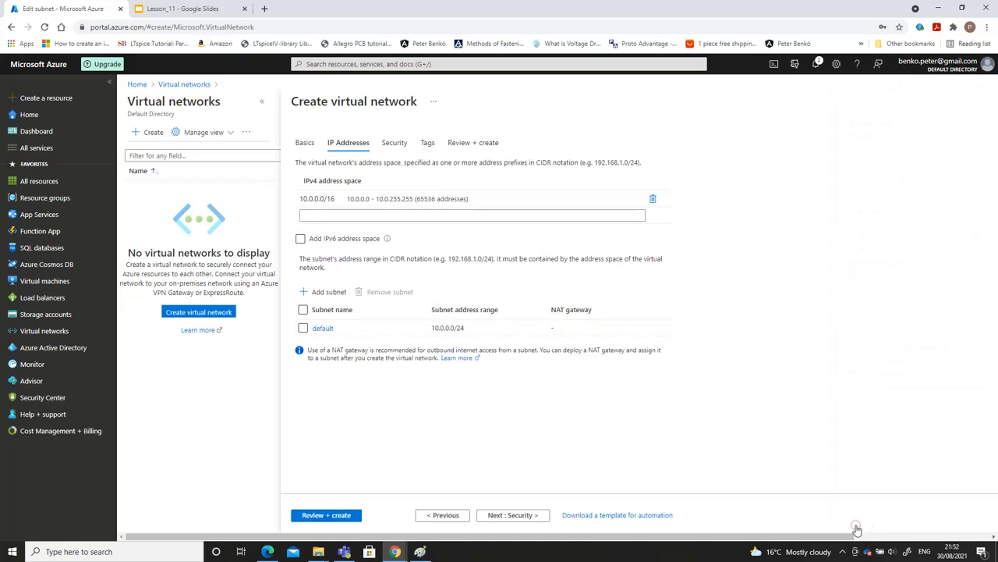
# Validate the virtual network's configuration and deploy it
pyautogui.click(340, 517)
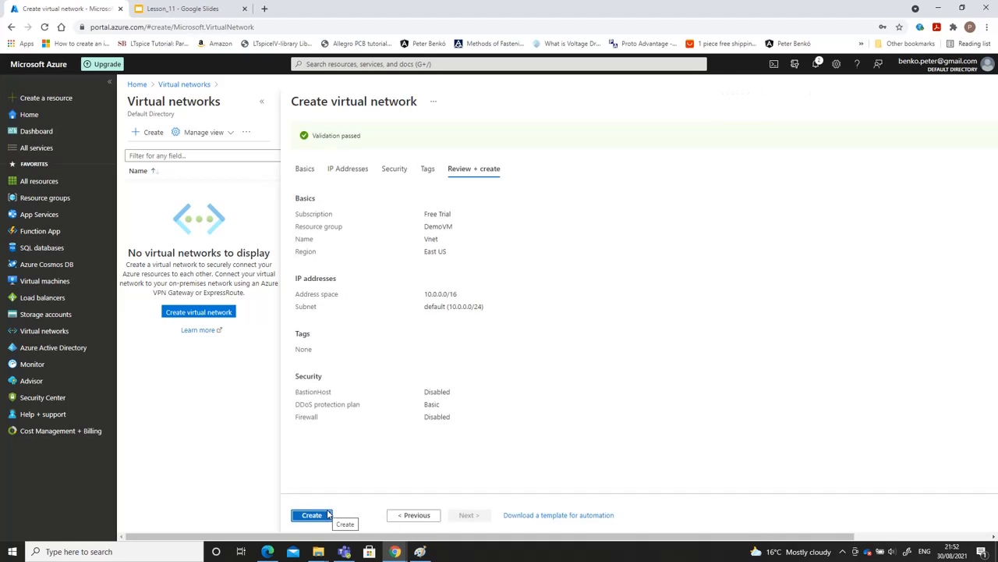
pyautogui.click(326, 514)
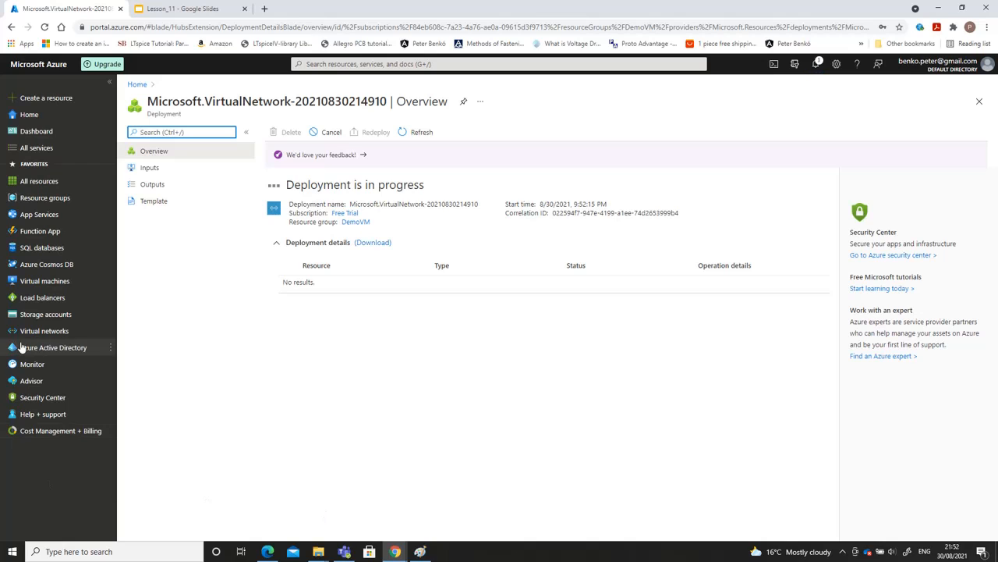
# Start creating a storage account in the DemoVM resource group and name it demostoragevm
pyautogui.moveTo(45, 316)
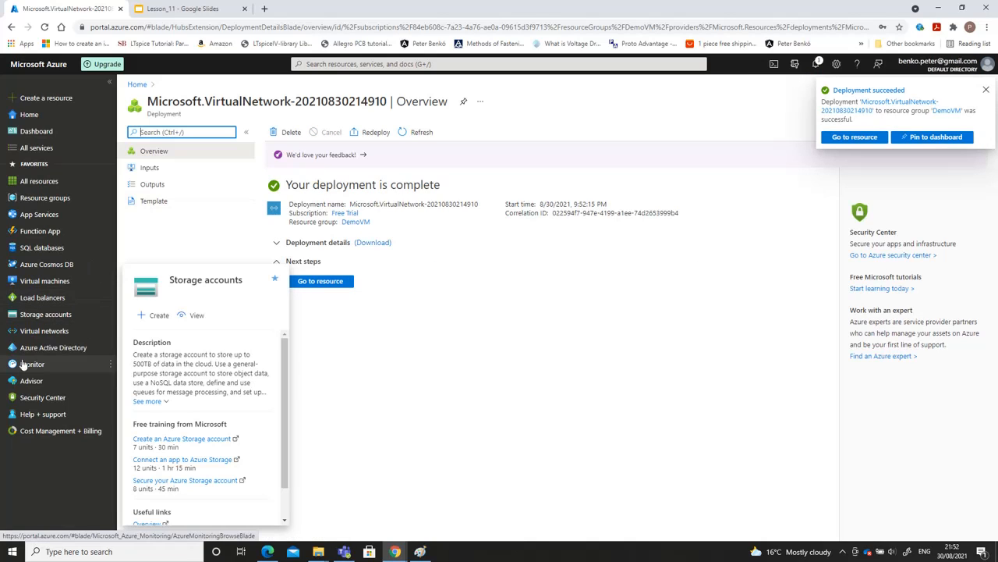
pyautogui.click(43, 313)
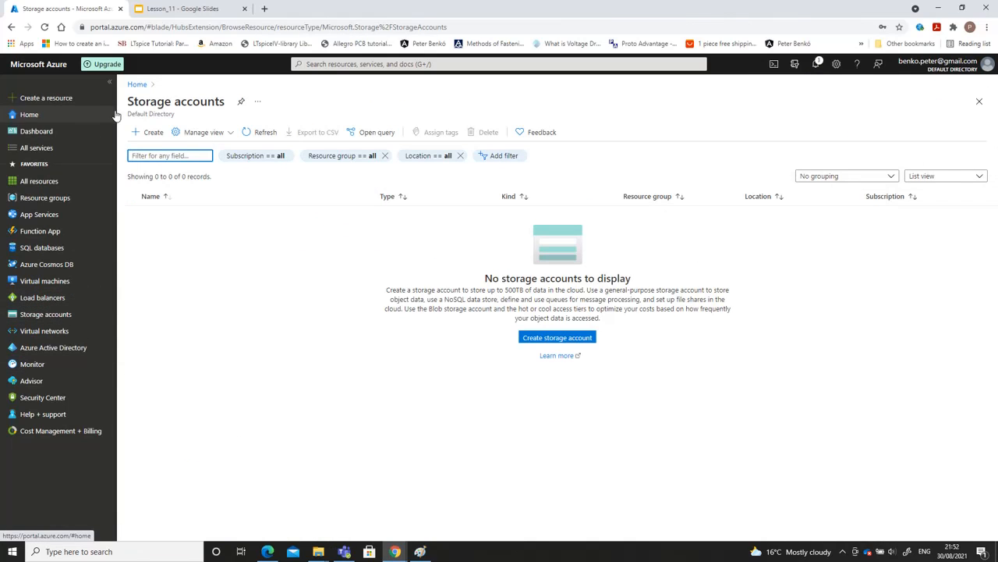
pyautogui.click(153, 131)
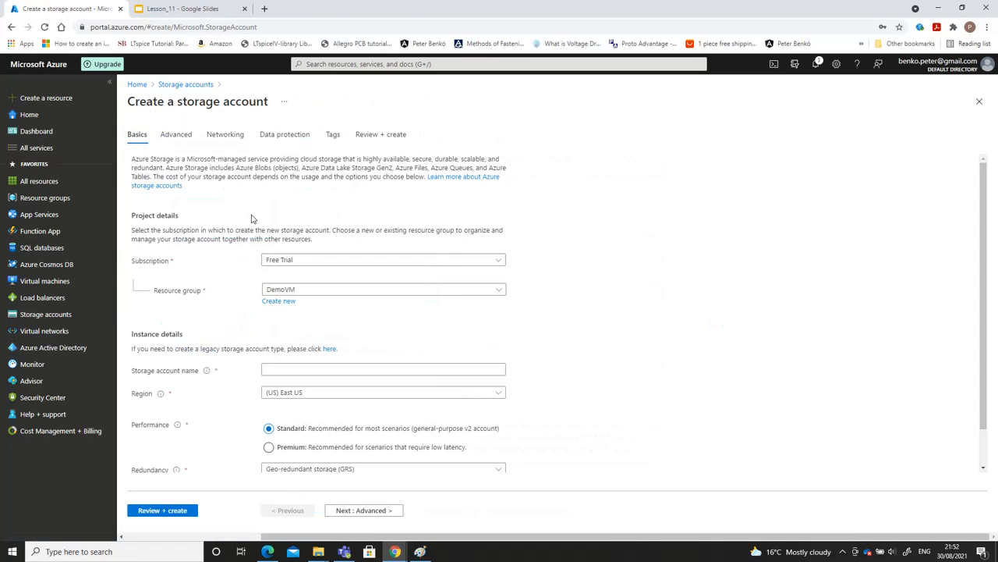
pyautogui.click(279, 368)
pyautogui.click(278, 369)
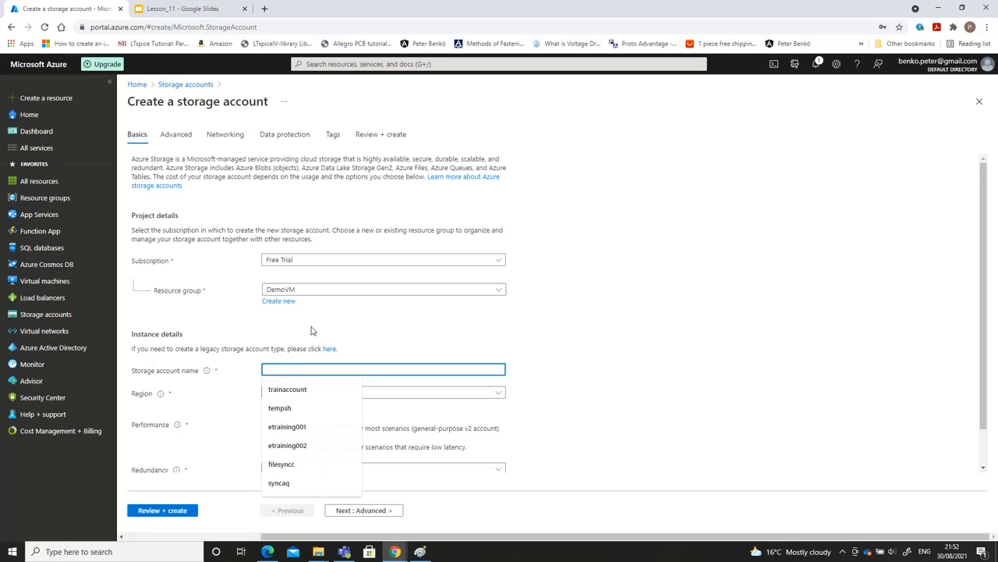
pyautogui.write('Demo')
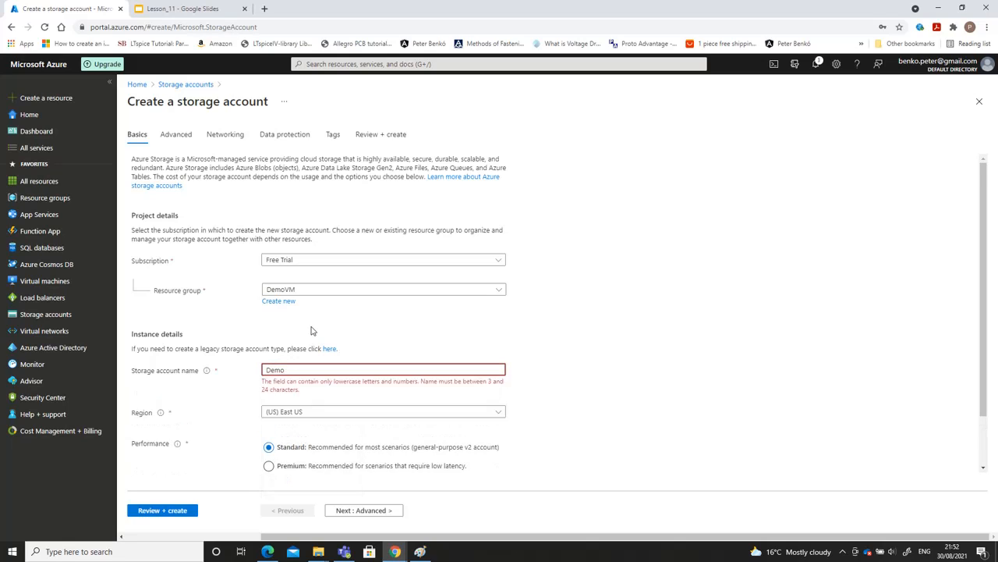
pyautogui.write('storage')
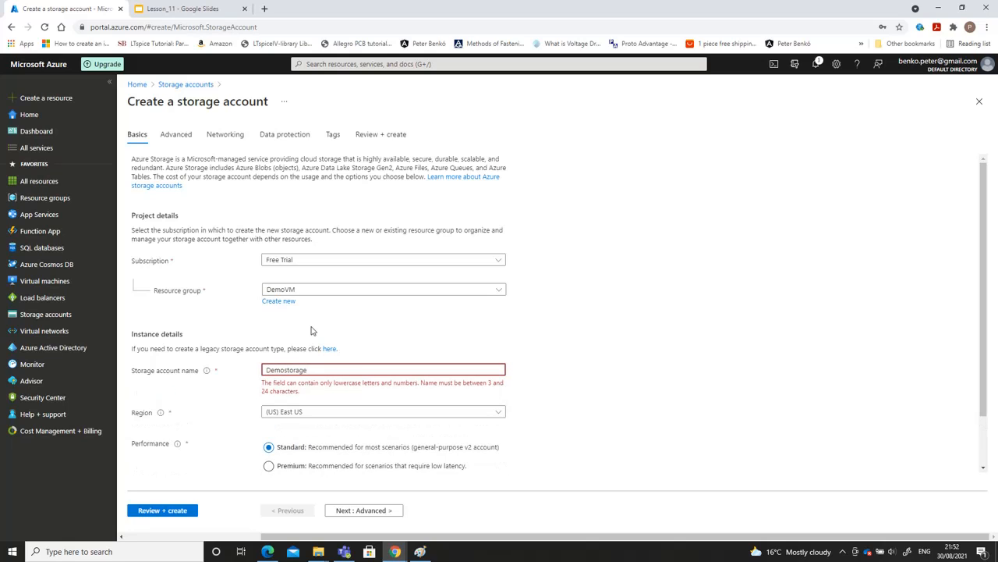
pyautogui.write('cont')
pyautogui.press('BackSpace')
pyautogui.press('BackSpace')
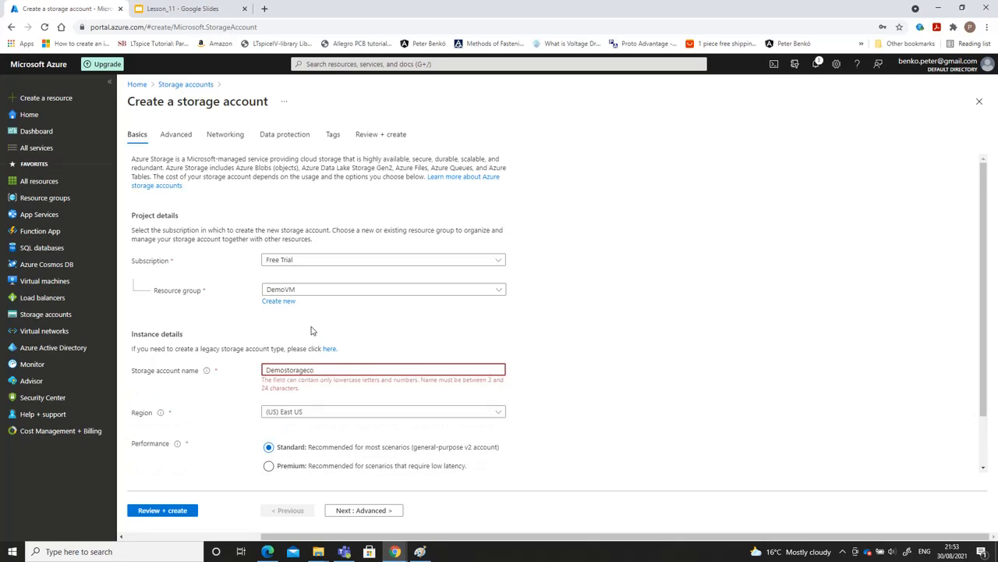
pyautogui.press('BackSpace')
pyautogui.press('BackSpace')
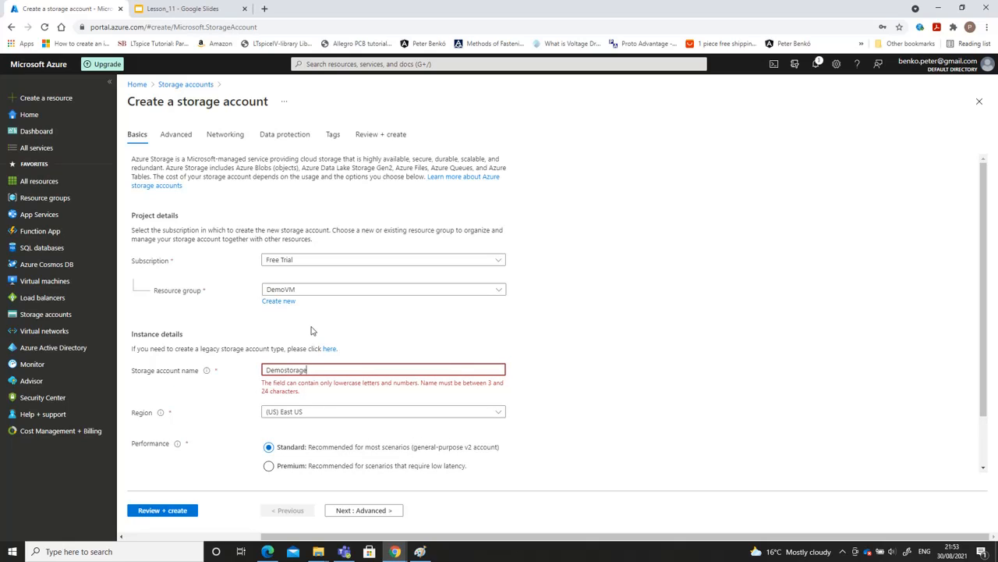
pyautogui.write('VM')
pyautogui.press('BackSpace')
pyautogui.press('BackSpace')
pyautogui.write('vm')
pyautogui.press('Home')
pyautogui.press('Delete')
pyautogui.write('d')
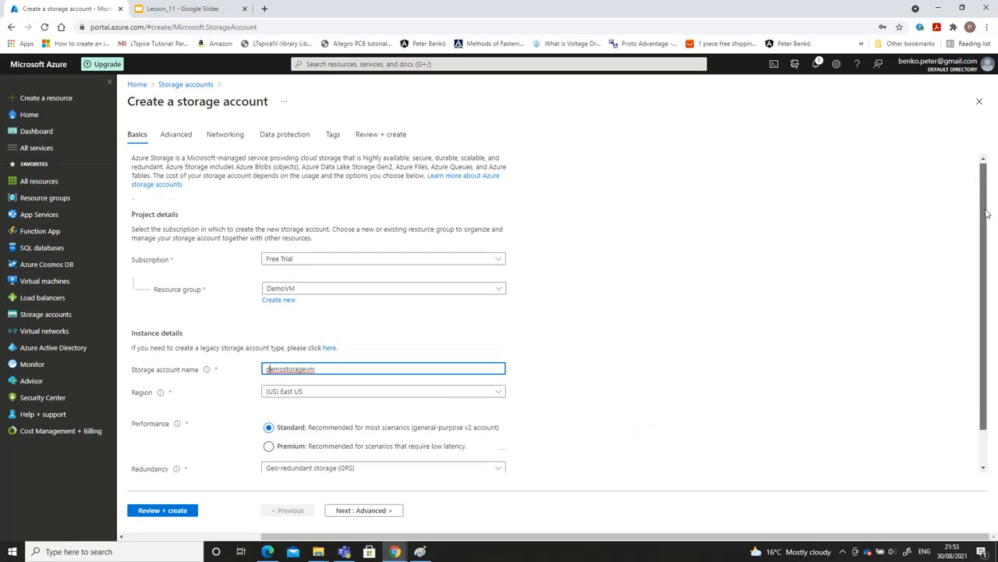
# Set the storage account's redundancy to Locally-redundant storage (LRS)
pyautogui.moveTo(985, 208); pyautogui.dragTo(997, 314)
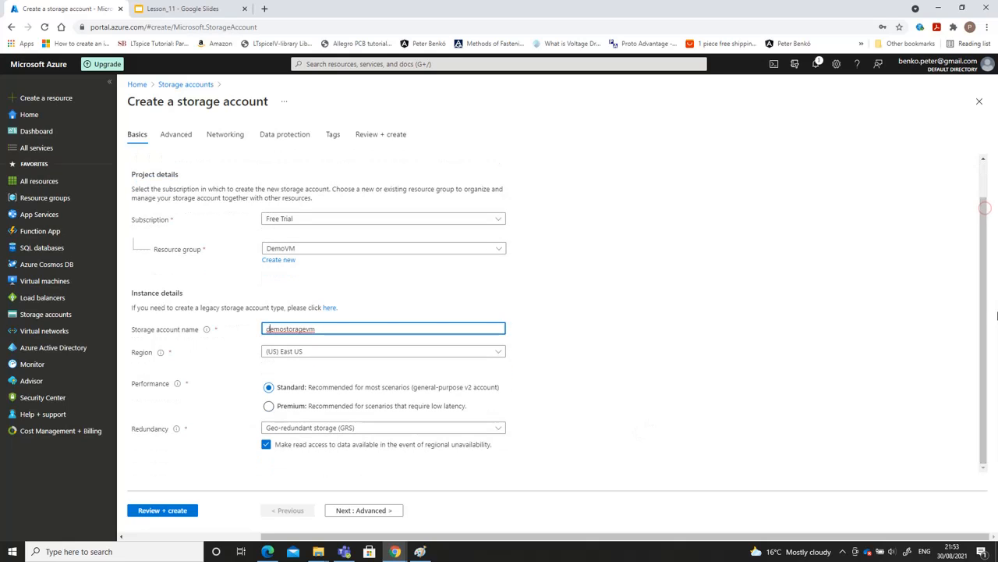
pyautogui.click(484, 431)
pyautogui.click(407, 288)
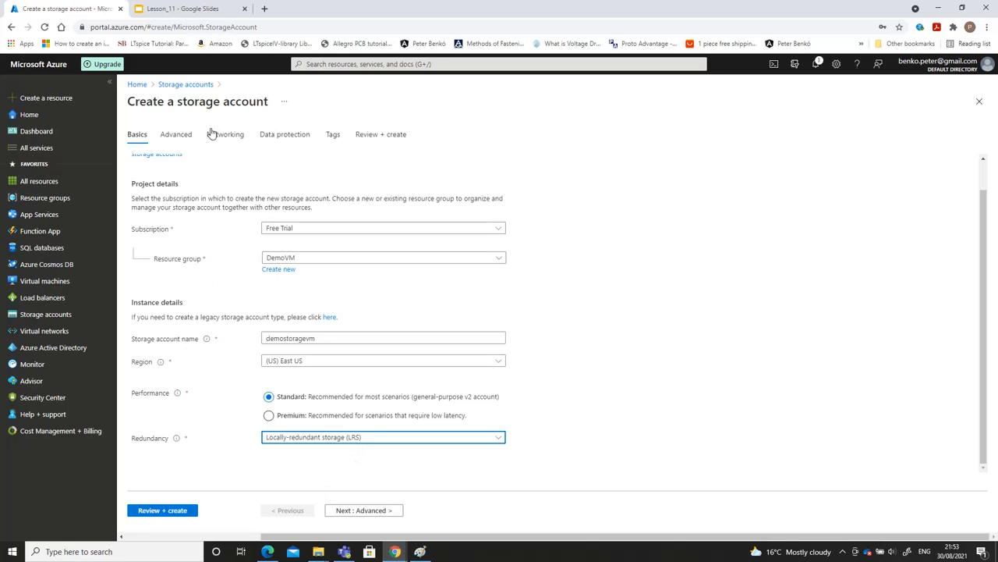
# Set the storage account's connectivity method to Public endpoint (selected networks) and choose Vnet as its virtual network
pyautogui.click(185, 137)
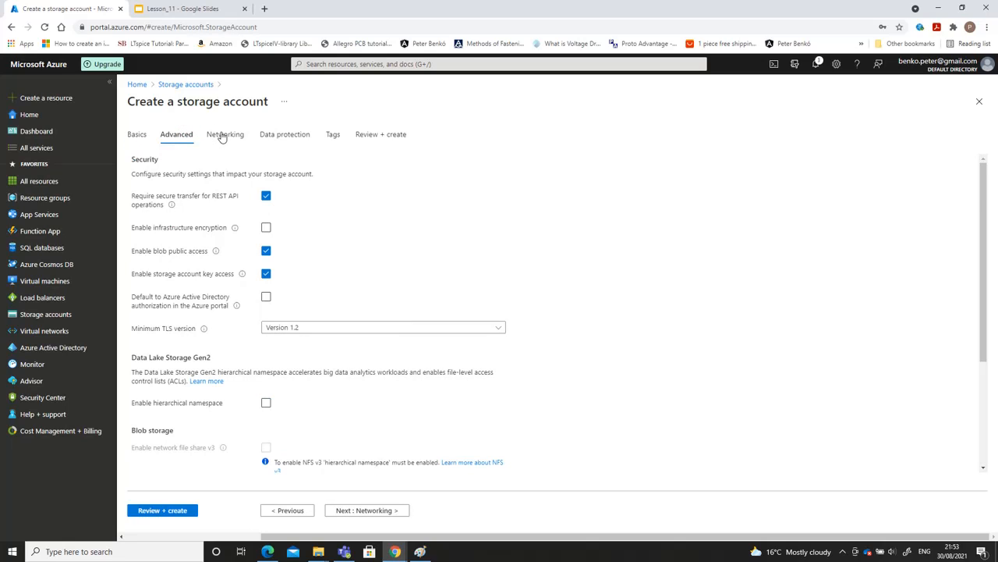
pyautogui.click(224, 135)
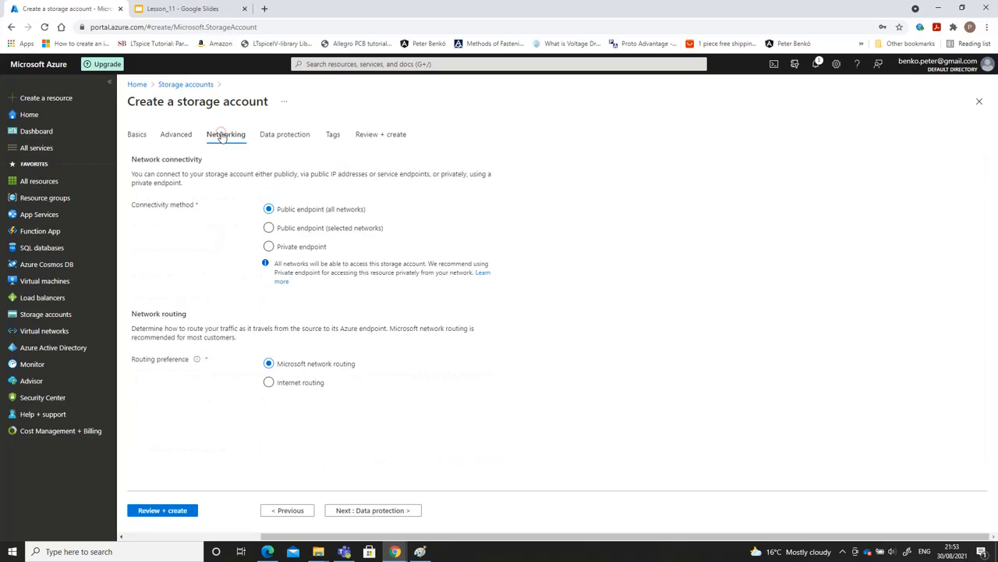
pyautogui.click(268, 229)
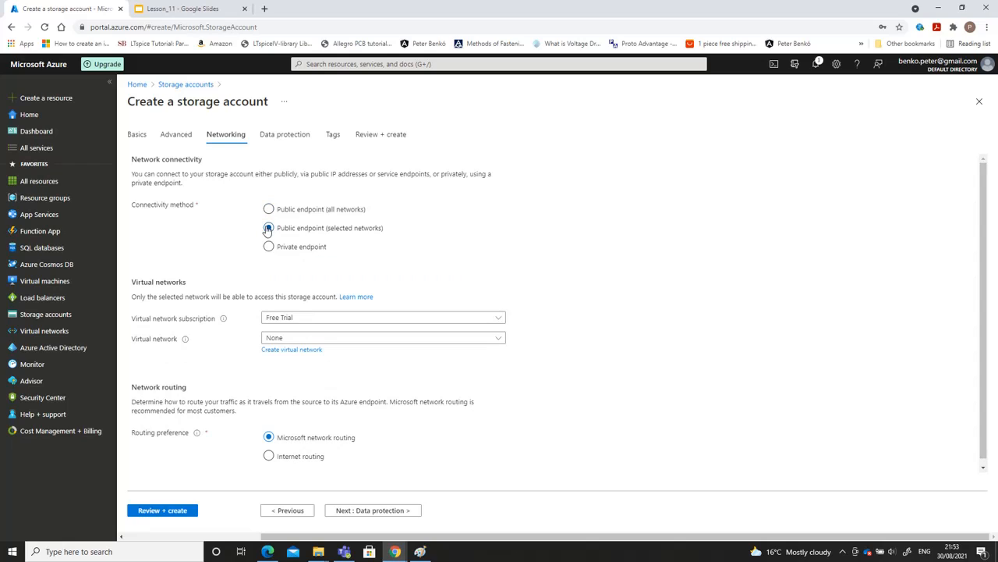
pyautogui.click(382, 337)
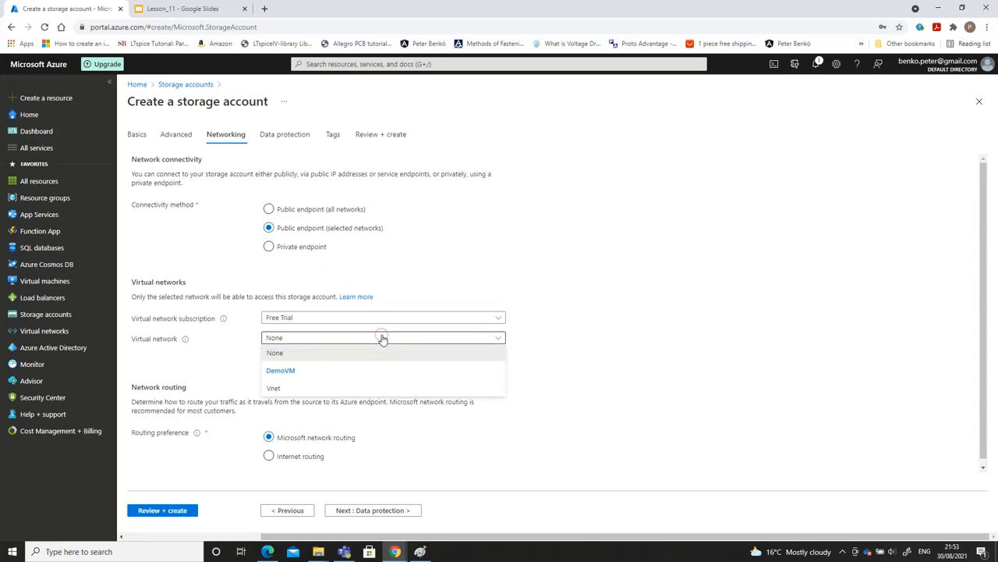
pyautogui.click(275, 390)
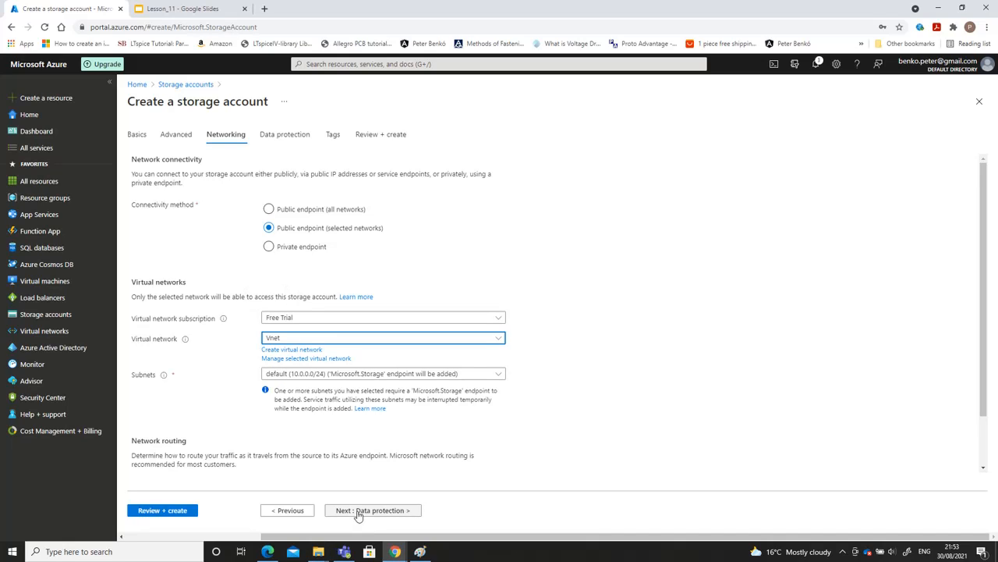
# Validate the storage account's configuration and deploy it
pyautogui.click(182, 510)
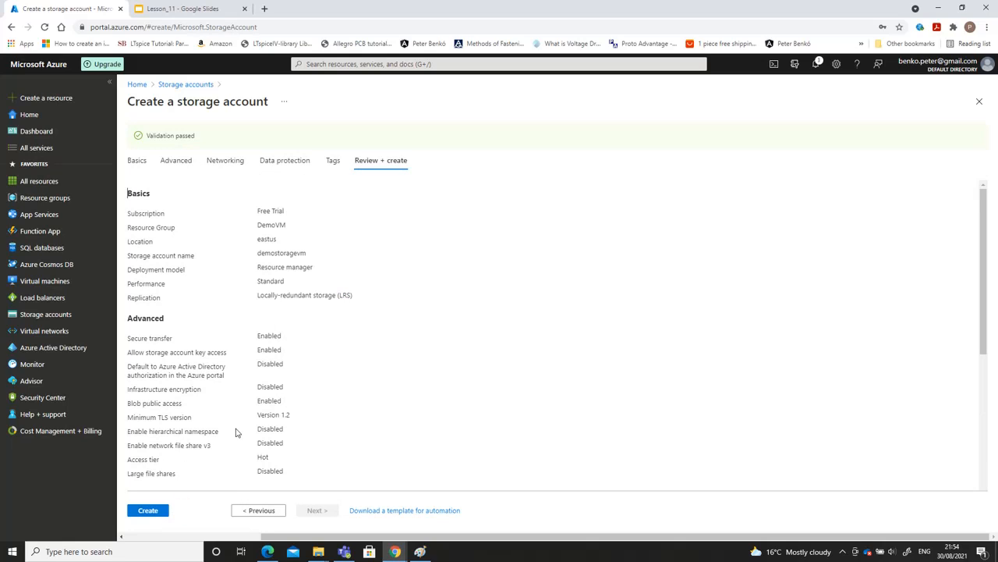
pyautogui.click(149, 511)
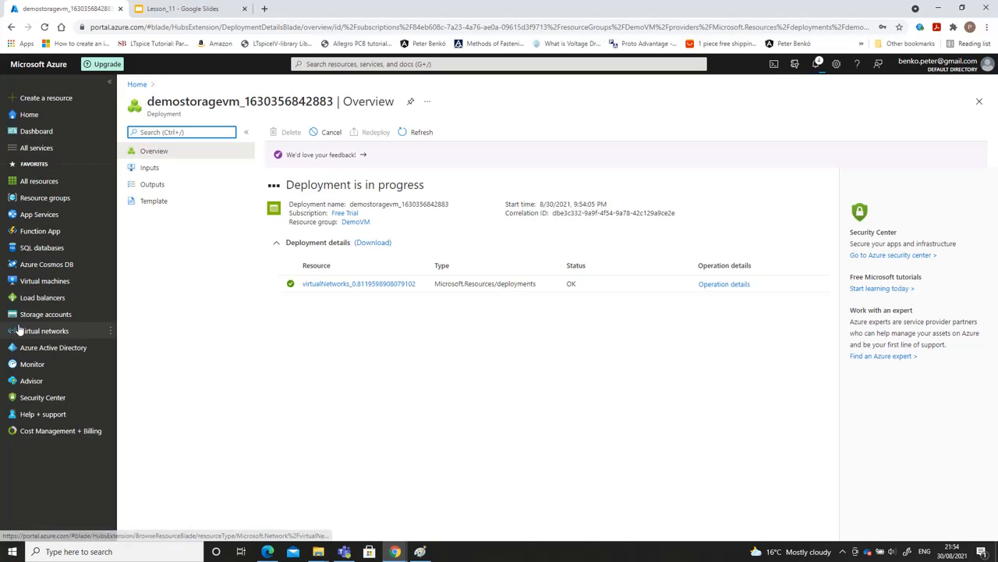
# Open the deployed demostoragevm storage account and view its networking settings
pyautogui.moveTo(41, 286)
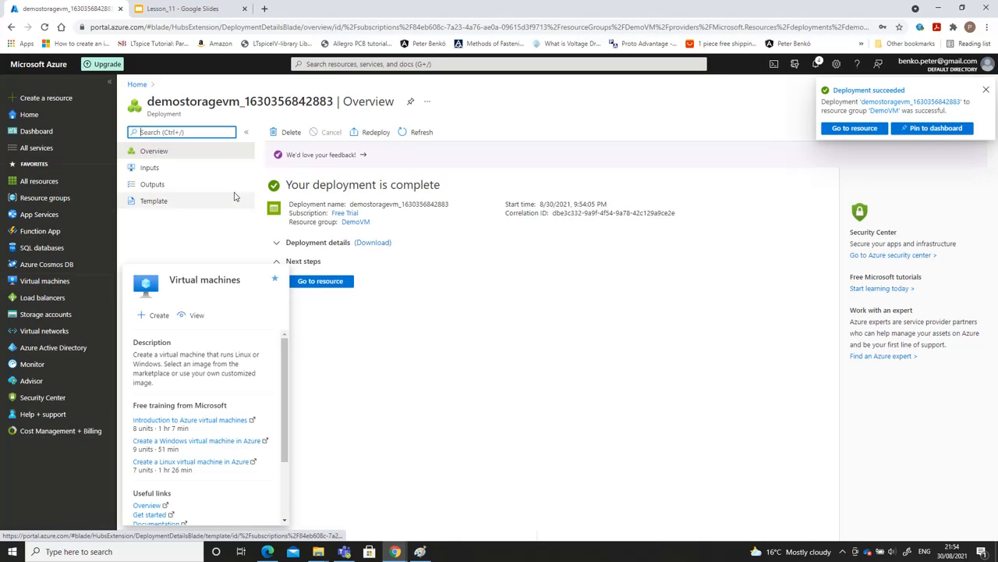
pyautogui.click(336, 283)
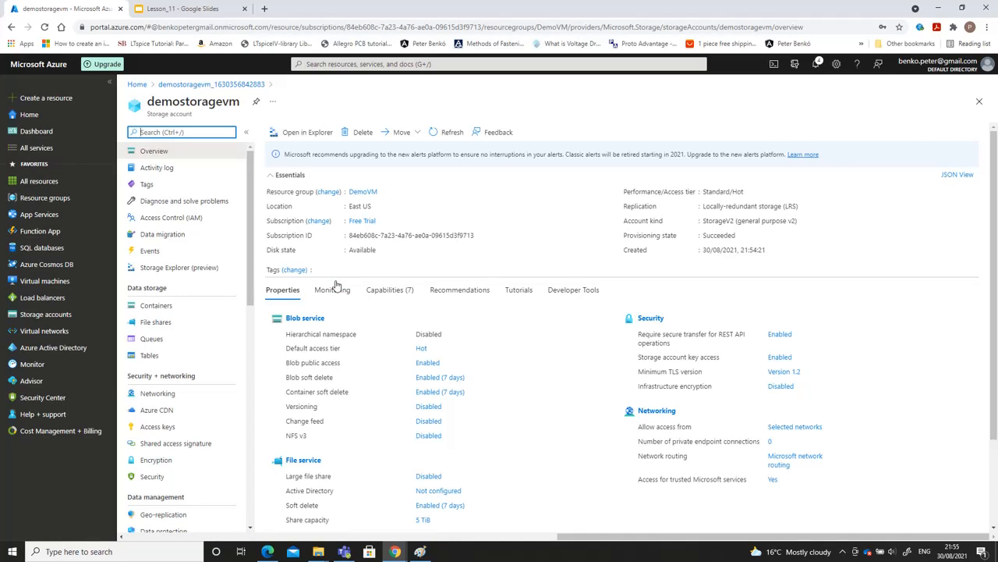
pyautogui.click(158, 394)
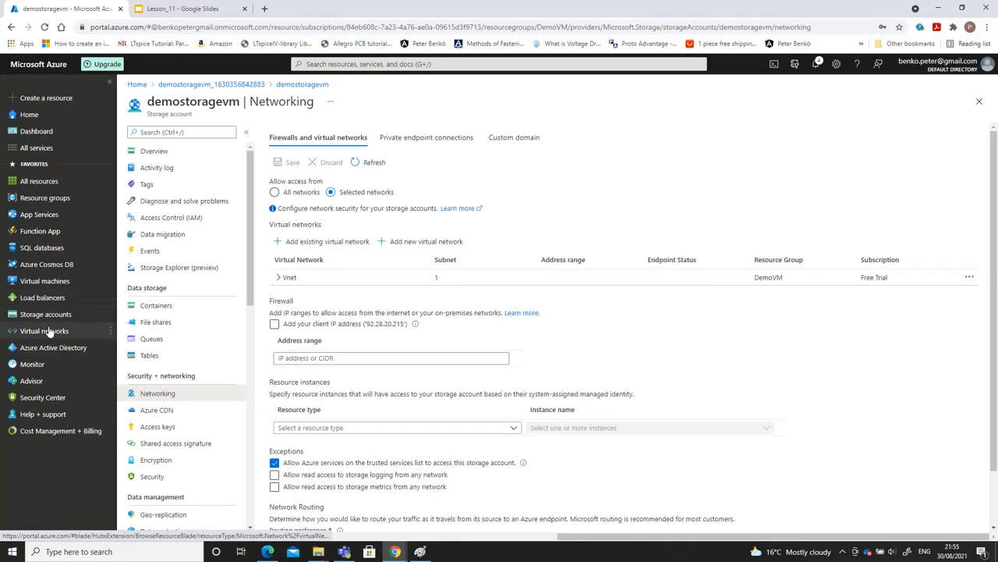
# Start creating a virtual machine in the DemoVM resource group and name it VM1
pyautogui.click(62, 284)
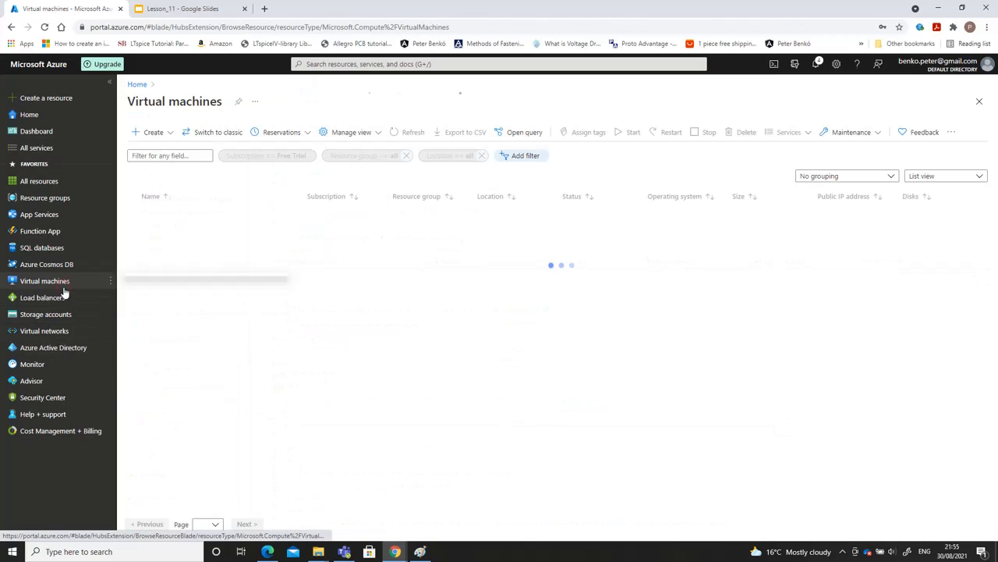
pyautogui.click(153, 134)
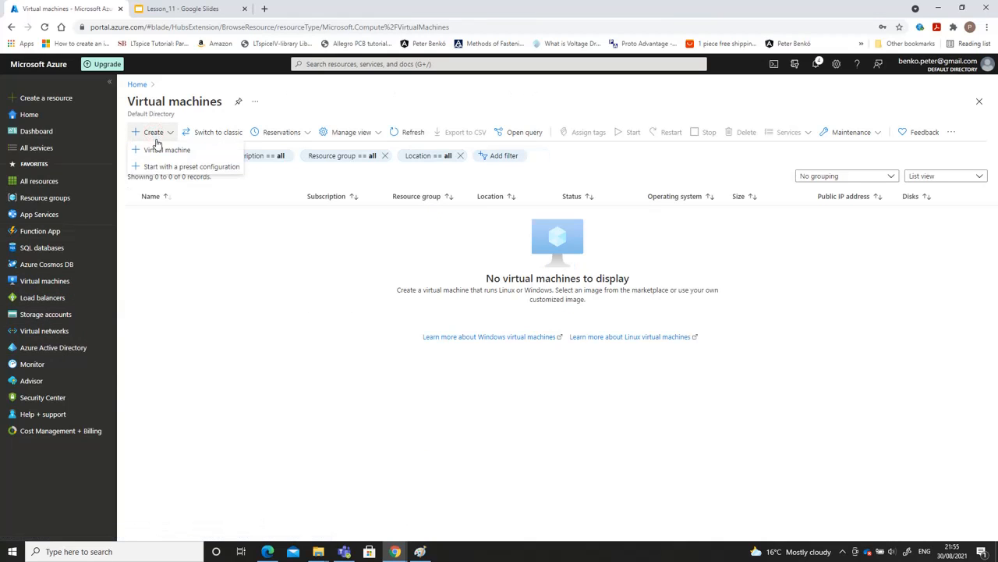
pyautogui.click(159, 150)
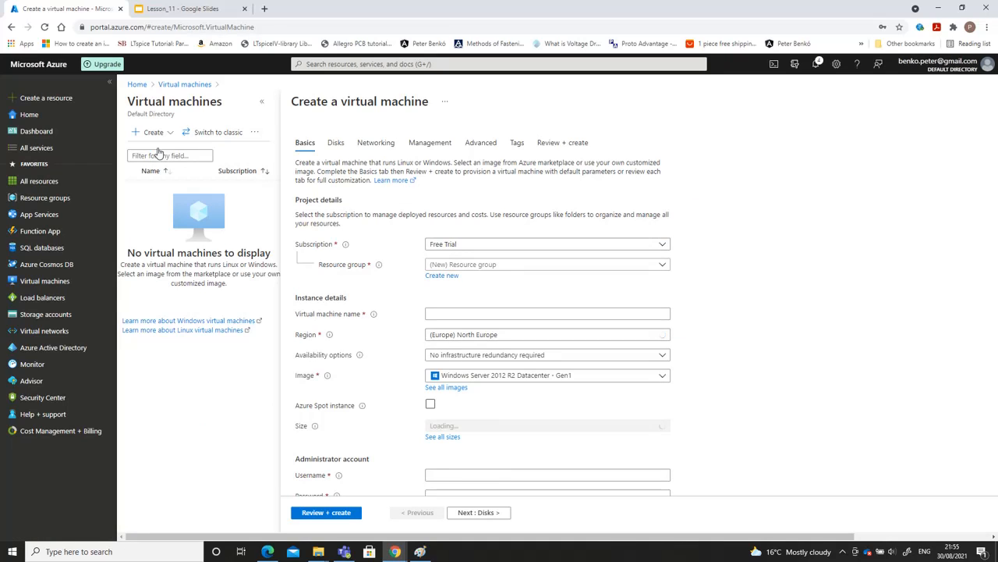
pyautogui.click(470, 266)
pyautogui.click(464, 301)
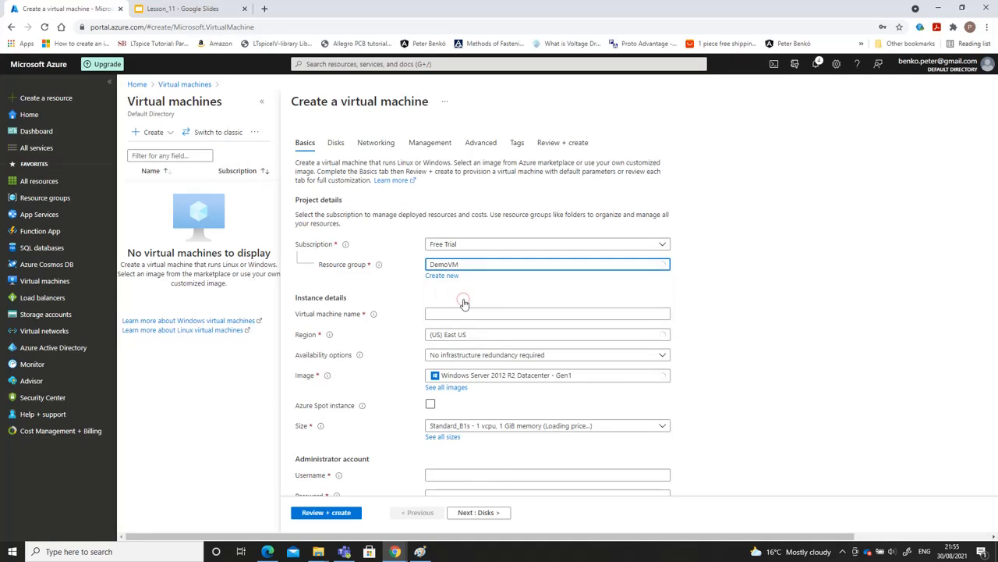
pyautogui.click(457, 314)
pyautogui.write('VM1')
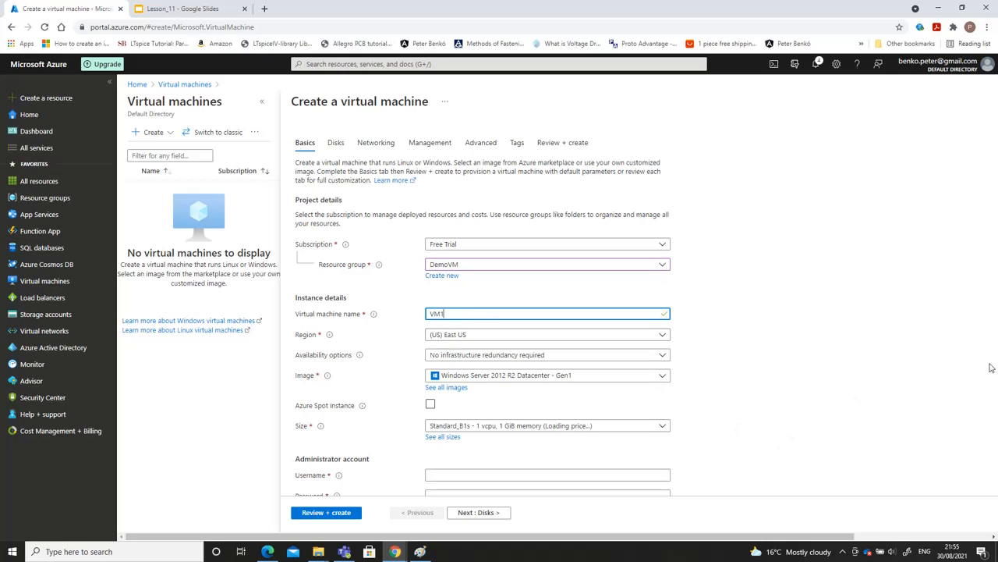
# Enter the administrator account's username and password for the virtual machine, and confirm the password
pyautogui.click(530, 474)
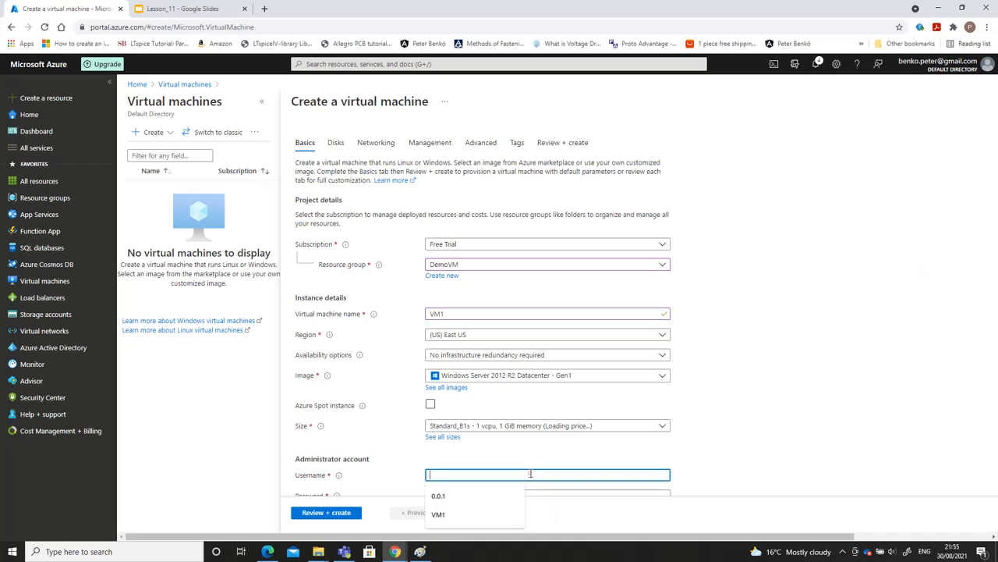
pyautogui.write('Peter')
pyautogui.press('Tab')
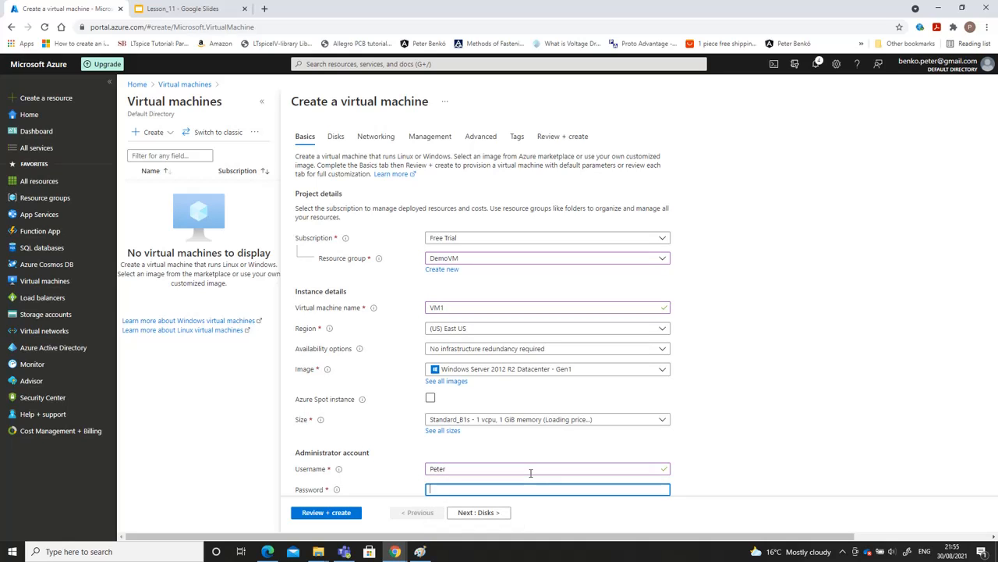
pyautogui.write('••••••••••••')
pyautogui.press('Tab')
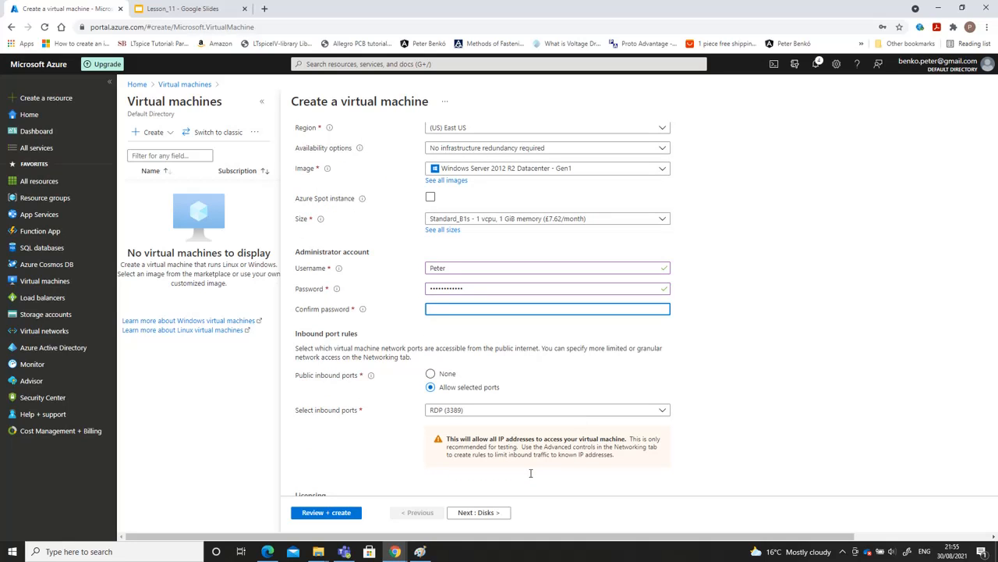
pyautogui.write('••••')
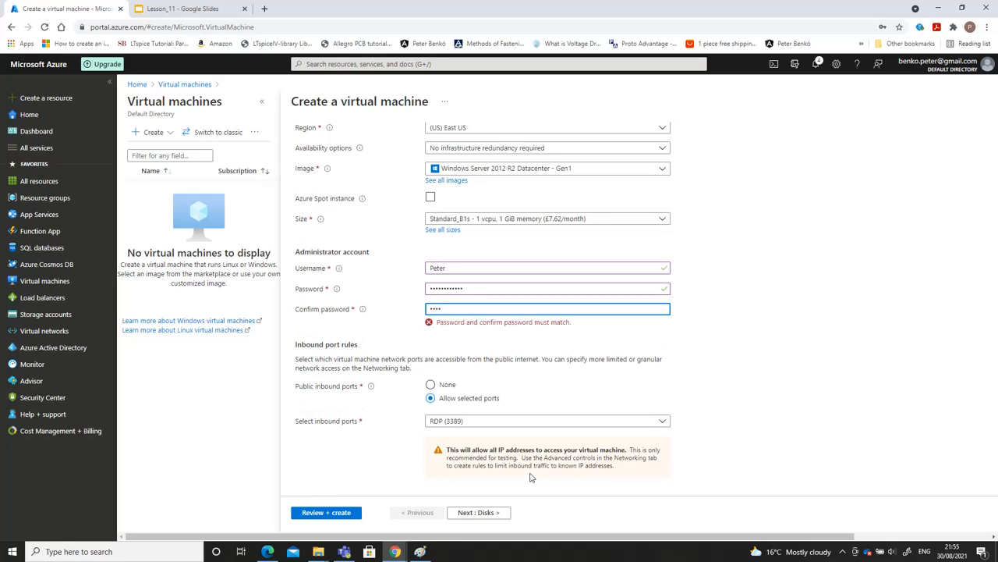
pyautogui.write('••••••••')
# Allow HTTP (80) as a public inbound port in addition to RDP (3389)
pyautogui.click(526, 410)
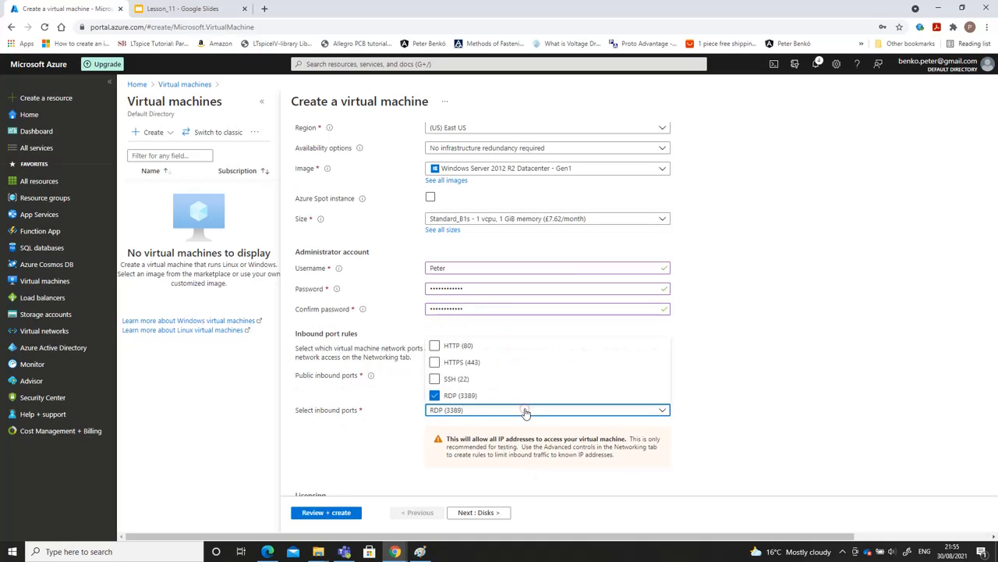
pyautogui.click(435, 346)
pyautogui.click(380, 426)
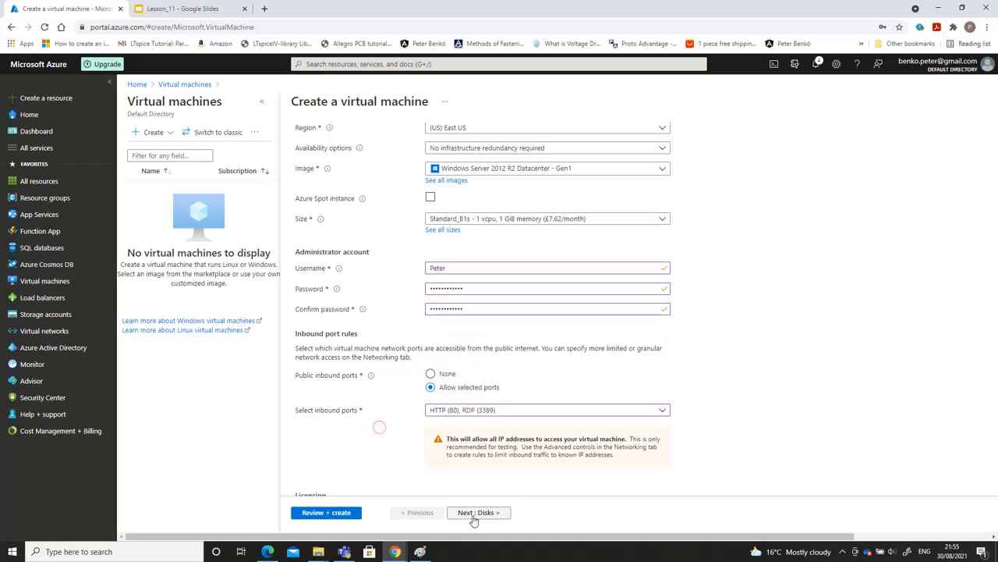
# Turn off managed disks for the virtual machine and set the OS disk type to Standard HDD, using demostoragevm as the storage account
pyautogui.click(473, 514)
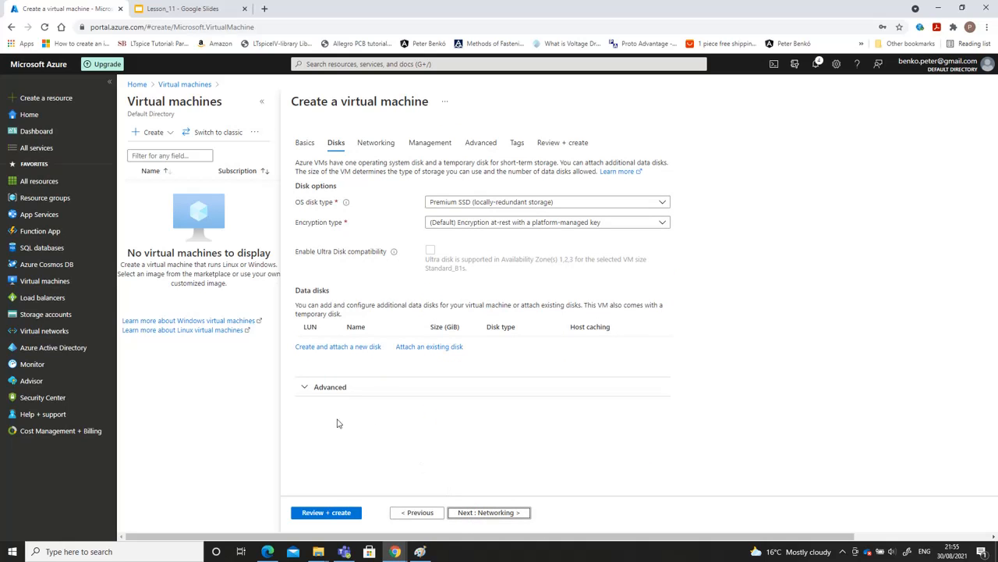
pyautogui.click(323, 386)
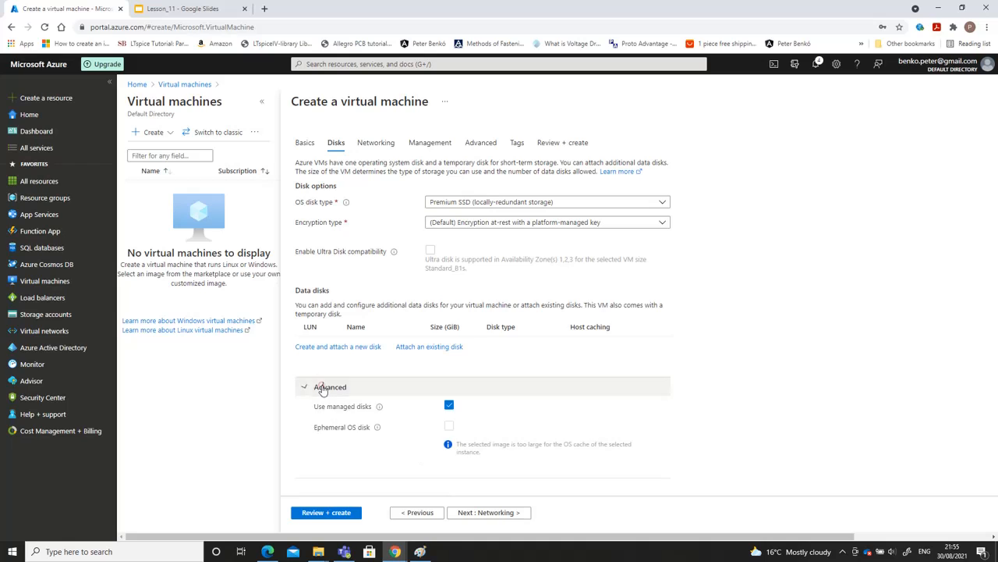
pyautogui.click(449, 405)
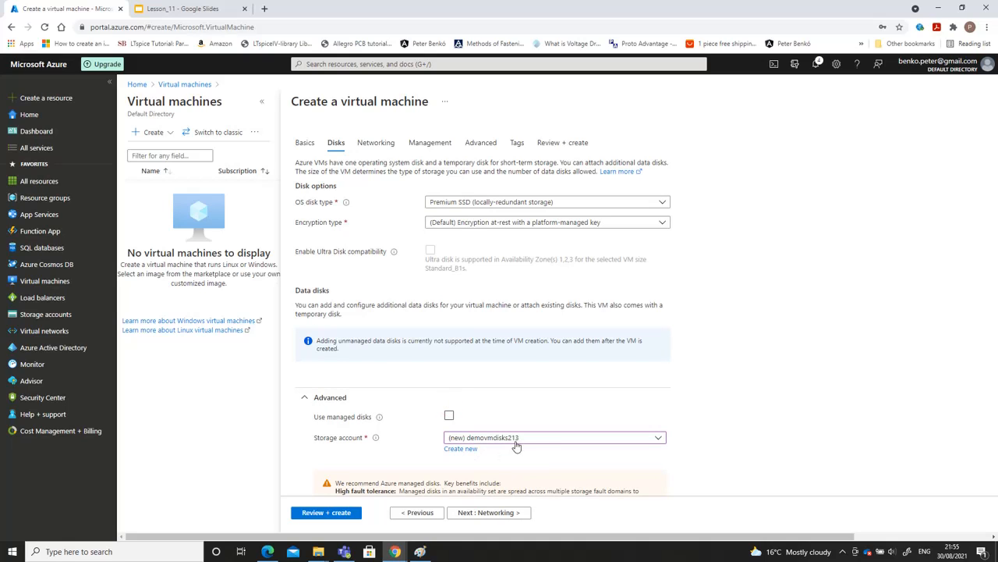
pyautogui.click(540, 442)
pyautogui.click(542, 442)
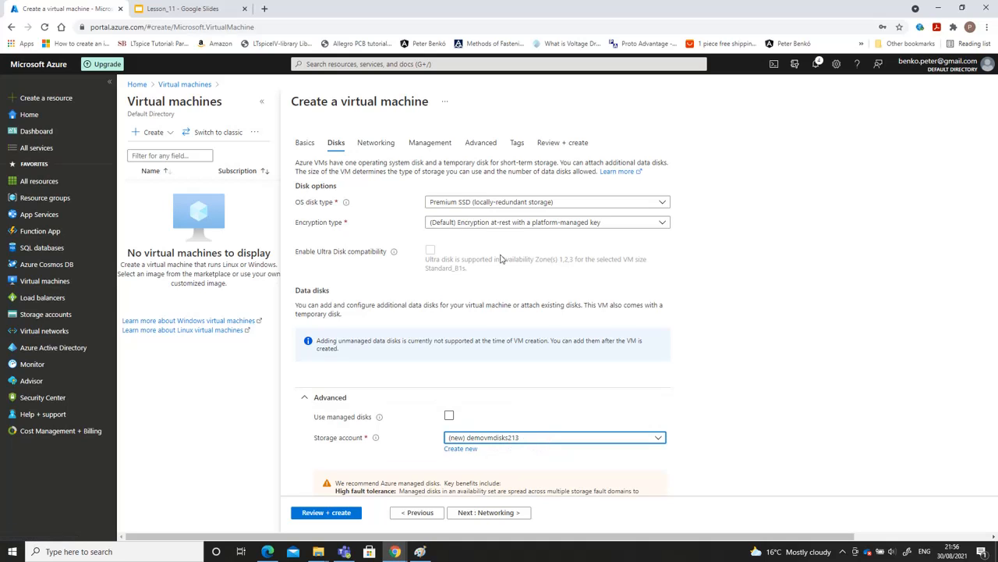
pyautogui.click(515, 201)
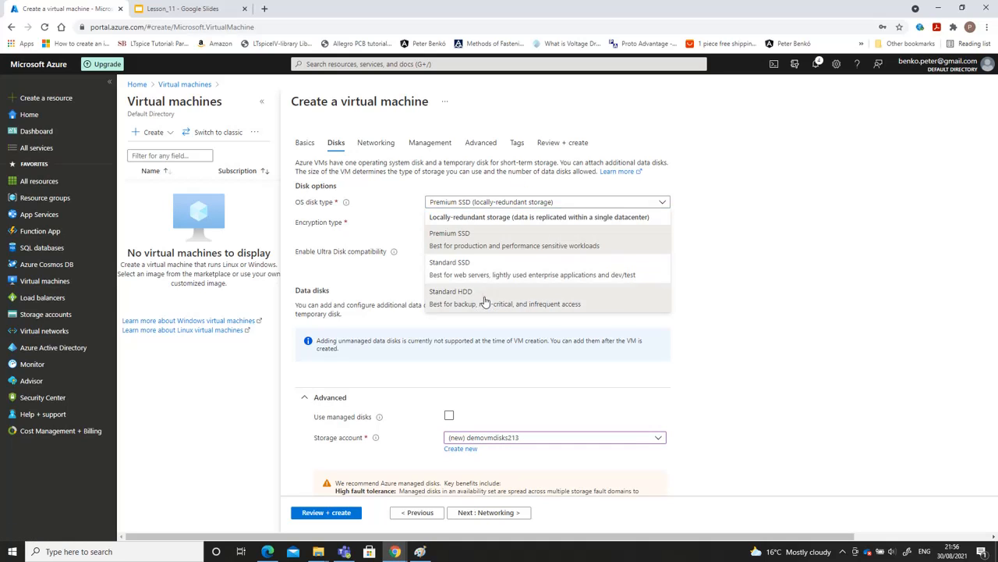
pyautogui.click(487, 297)
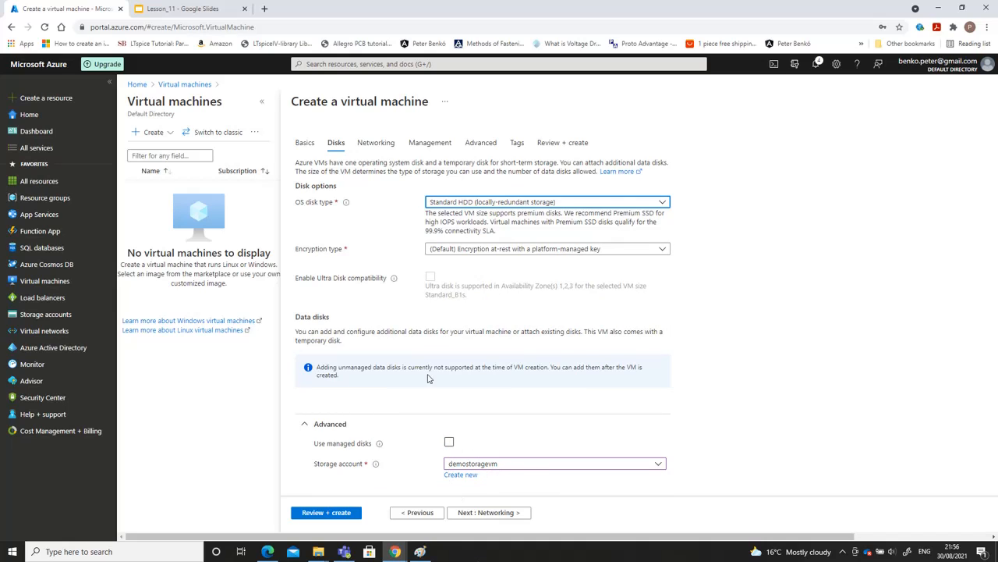
# Keep the default networking settings, then validate the virtual machine's configuration and deploy it
pyautogui.click(497, 515)
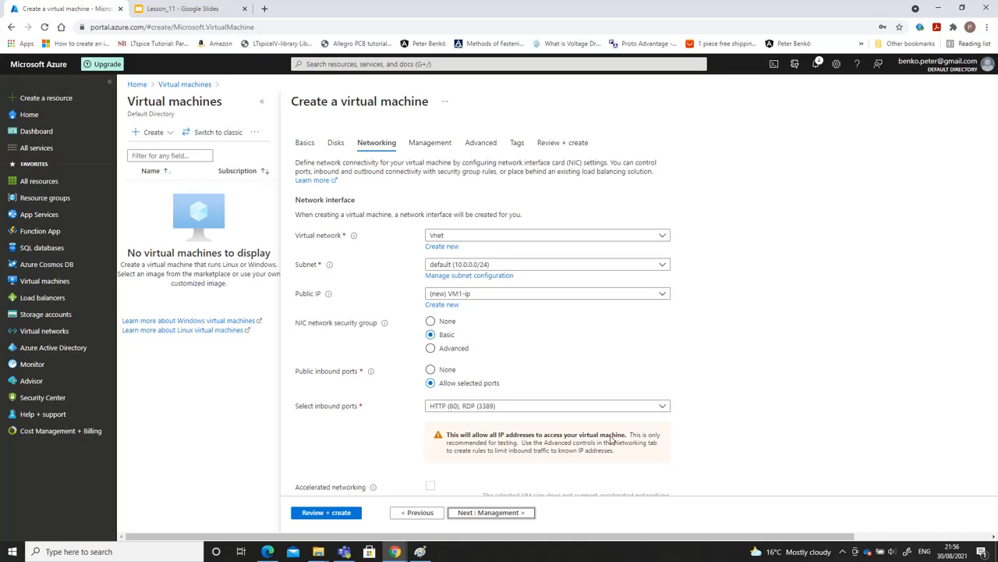
pyautogui.click(326, 513)
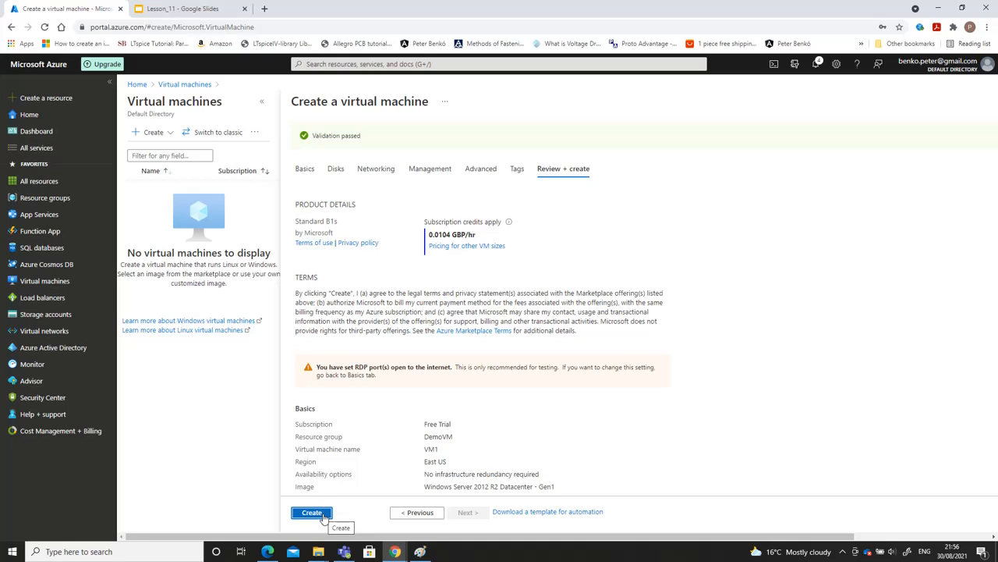
pyautogui.click(321, 513)
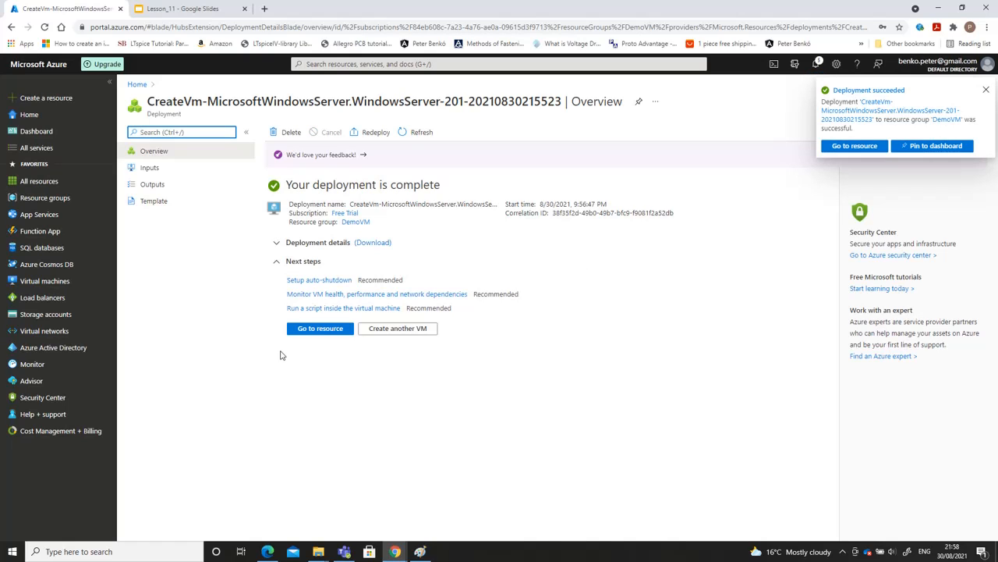
# Open the deployed VM1 resource and copy its public IP address
pyautogui.click(322, 328)
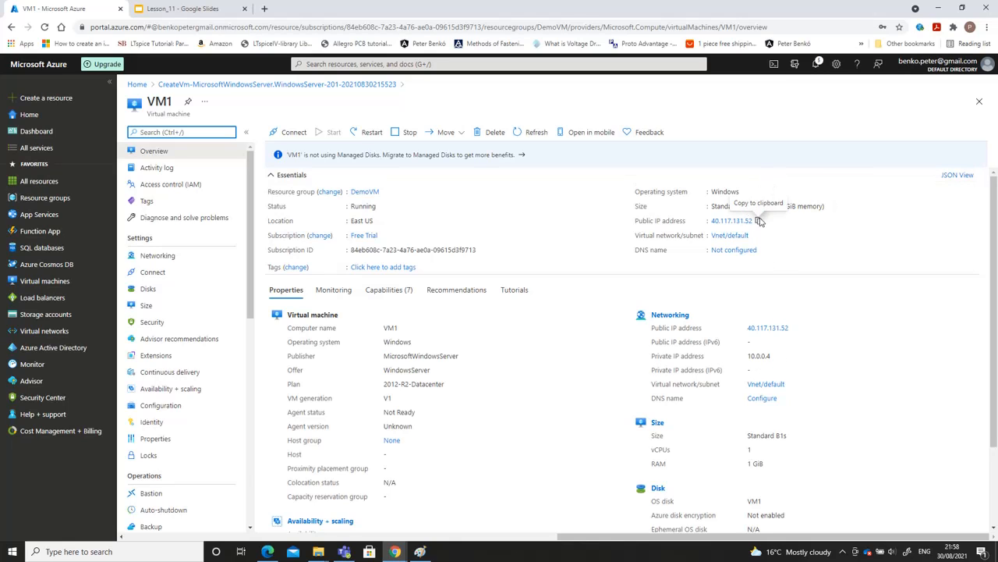
pyautogui.click(760, 221)
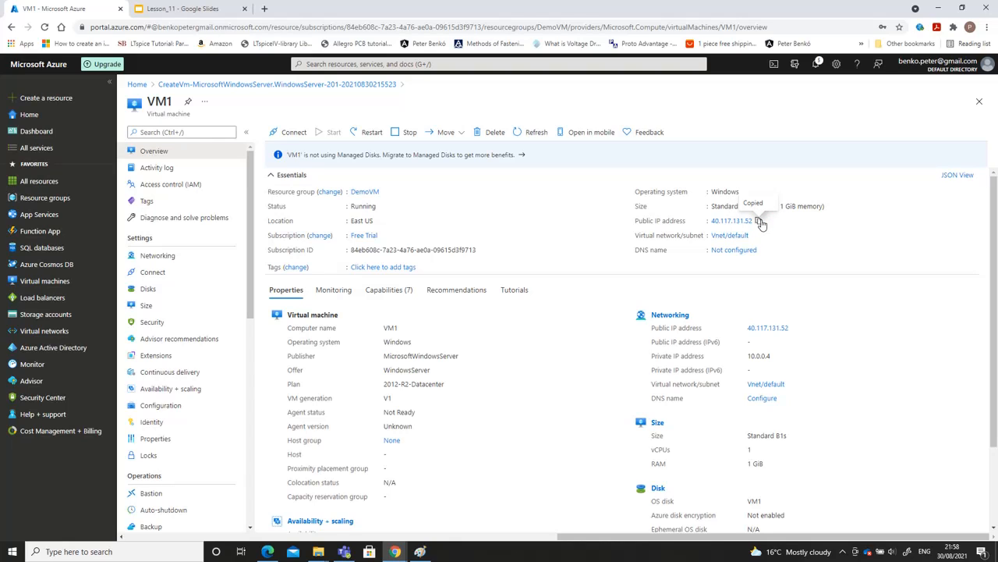